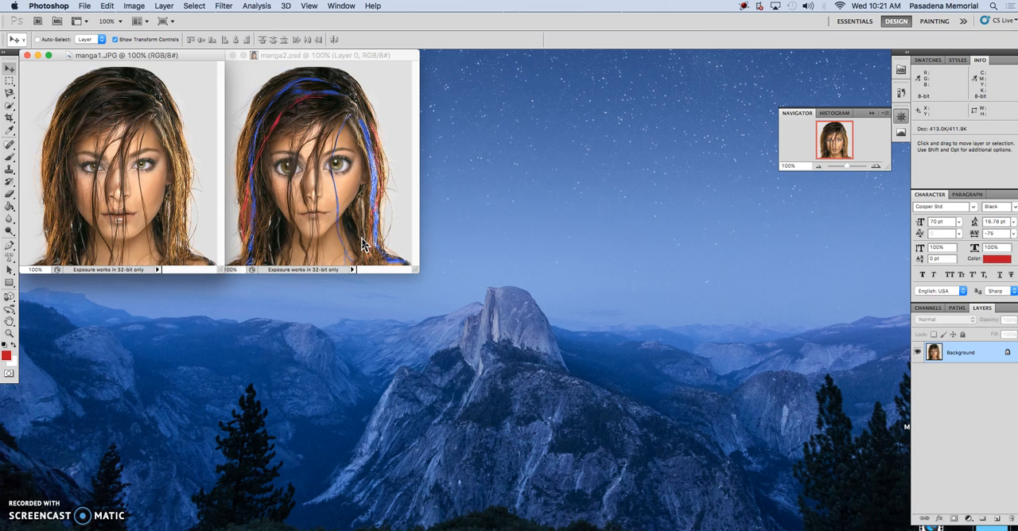
pyautogui.click(224, 7)
pyautogui.click(234, 80)
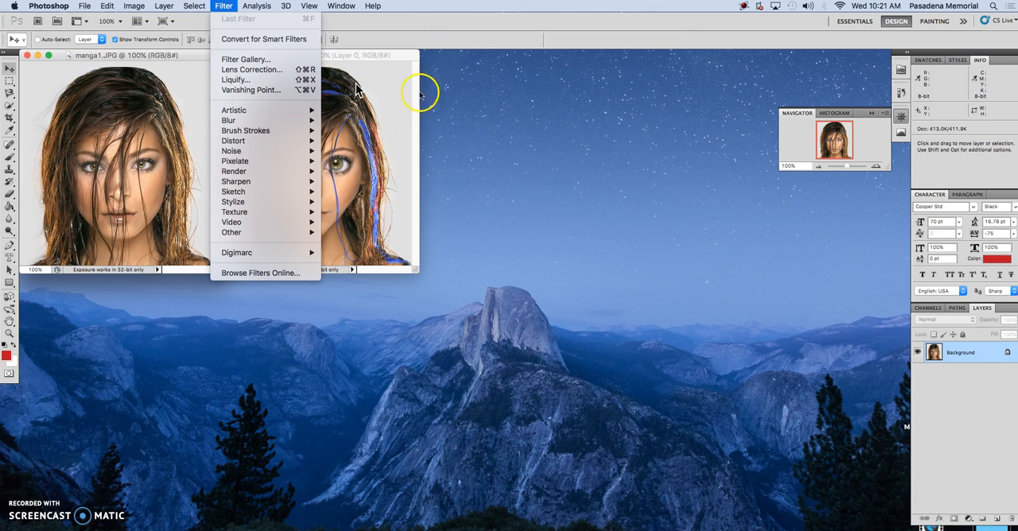
pyautogui.click(681, 376)
pyautogui.click(163, 215)
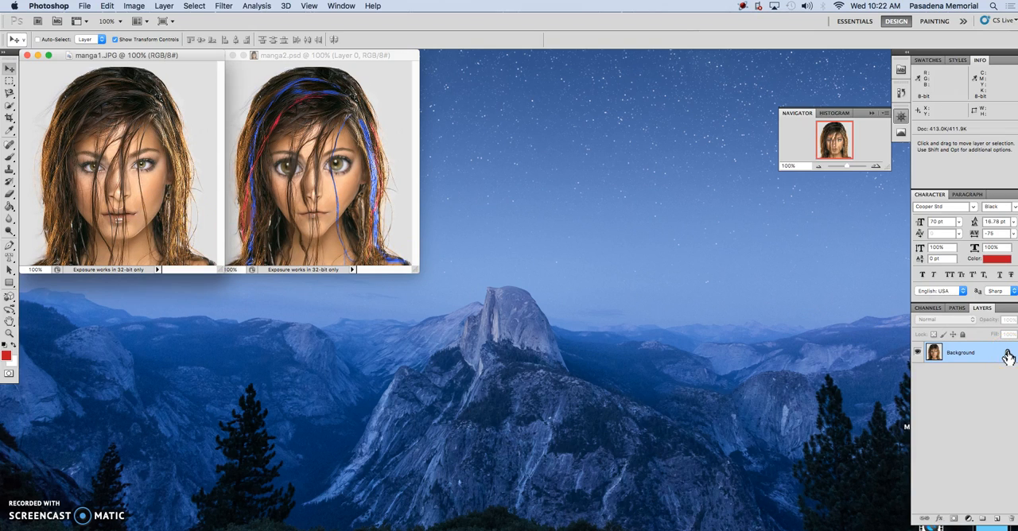
# Step: Convert the locked Background of manga1.JPG into the editable layer Layer 0 and open it in the Liquify filter
pyautogui.doubleClick(1008, 355)
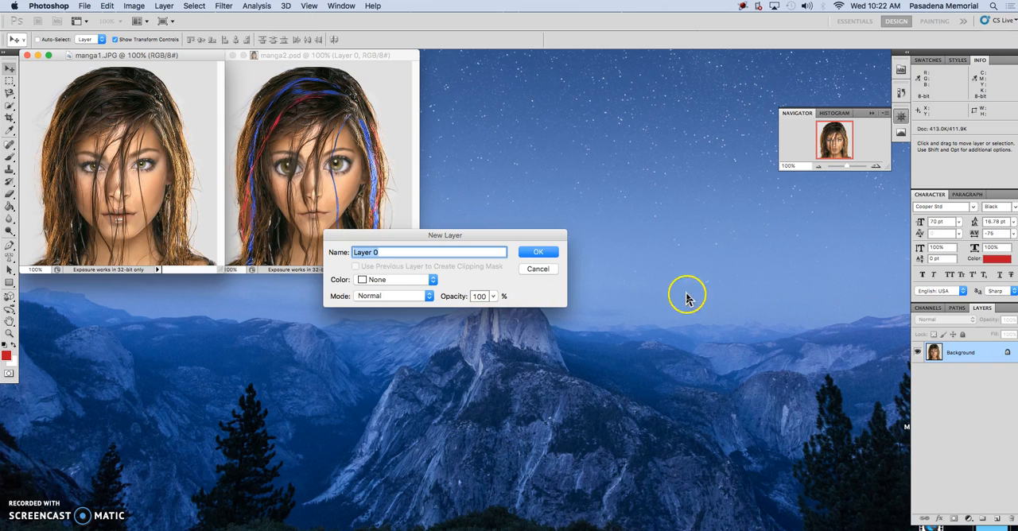
pyautogui.click(535, 255)
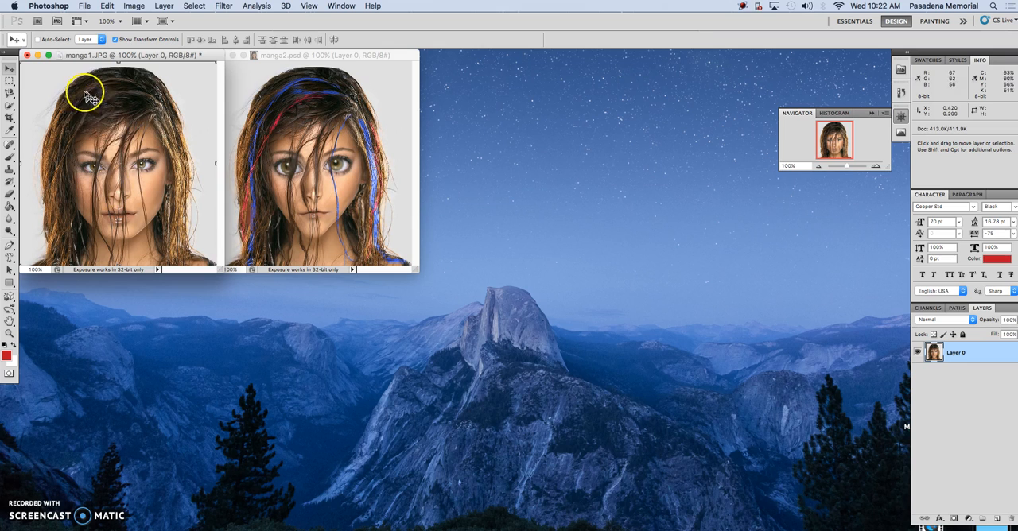
pyautogui.click(223, 7)
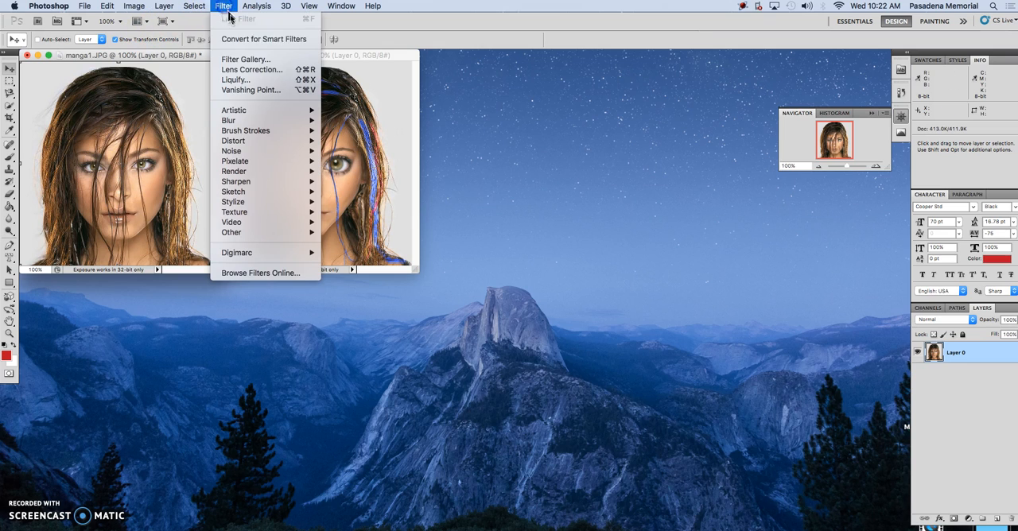
pyautogui.click(235, 80)
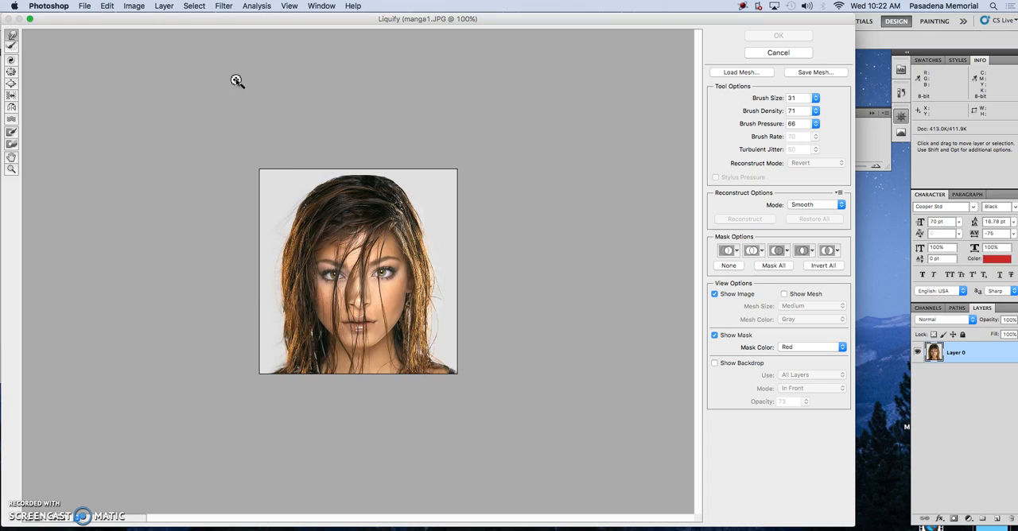
# Step: Warp the cheeks, jawline, mouth, eyes and nose with the Forward Warp tool at brush size 31
pyautogui.press('super+equal')
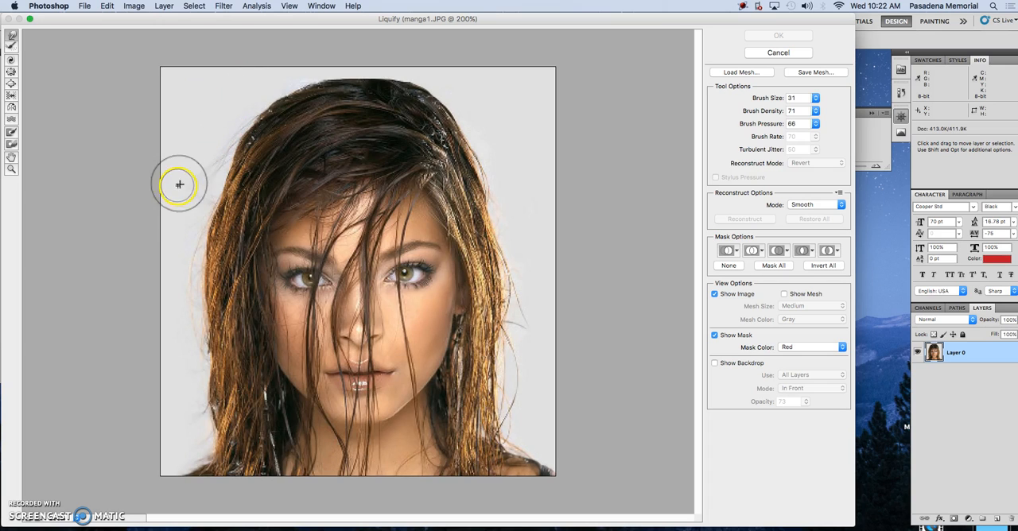
pyautogui.click(12, 37)
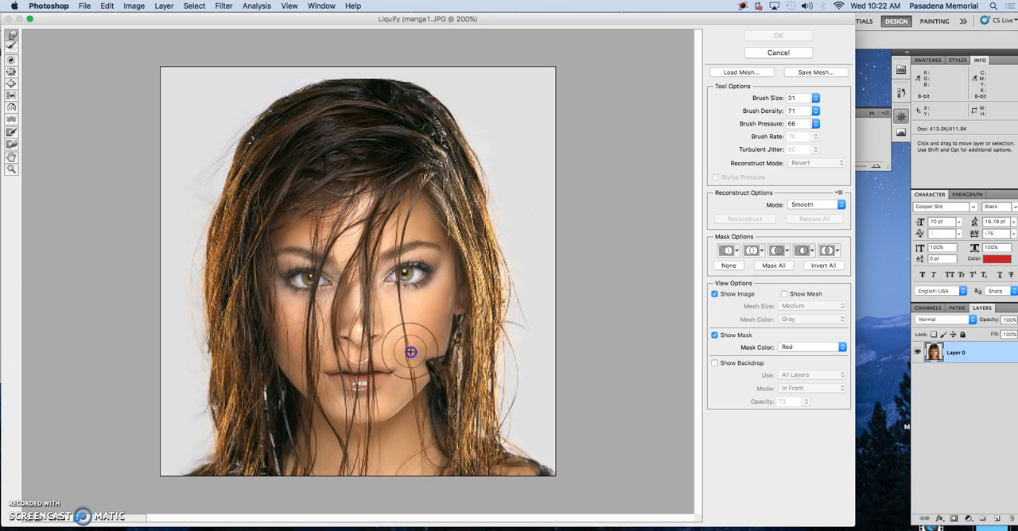
pyautogui.moveTo(387, 344)
pyautogui.mouseDown()
pyautogui.moveTo(437, 366)
pyautogui.moveTo(431, 341)
pyautogui.moveTo(424, 346)
pyautogui.moveTo(441, 340)
pyautogui.moveTo(442, 326)
pyautogui.moveTo(450, 362)
pyautogui.moveTo(439, 388)
pyautogui.mouseUp()
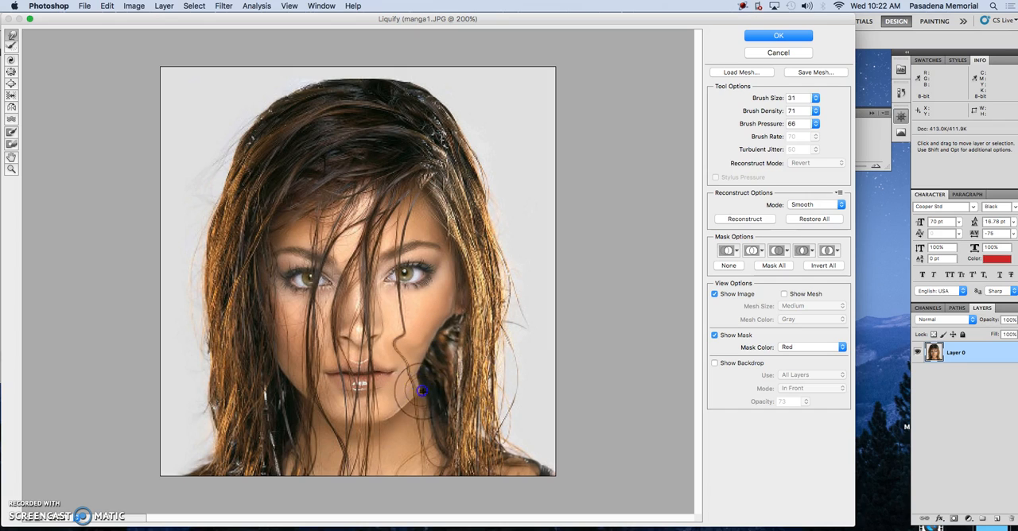
pyautogui.moveTo(408, 414)
pyautogui.mouseDown()
pyautogui.moveTo(393, 389)
pyautogui.moveTo(416, 396)
pyautogui.mouseUp()
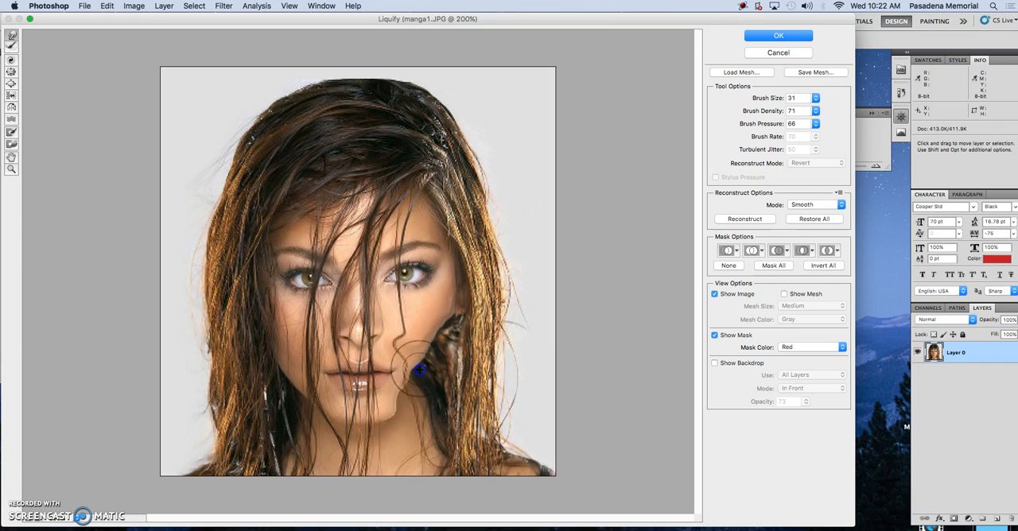
pyautogui.moveTo(441, 350); pyautogui.dragTo(446, 331)
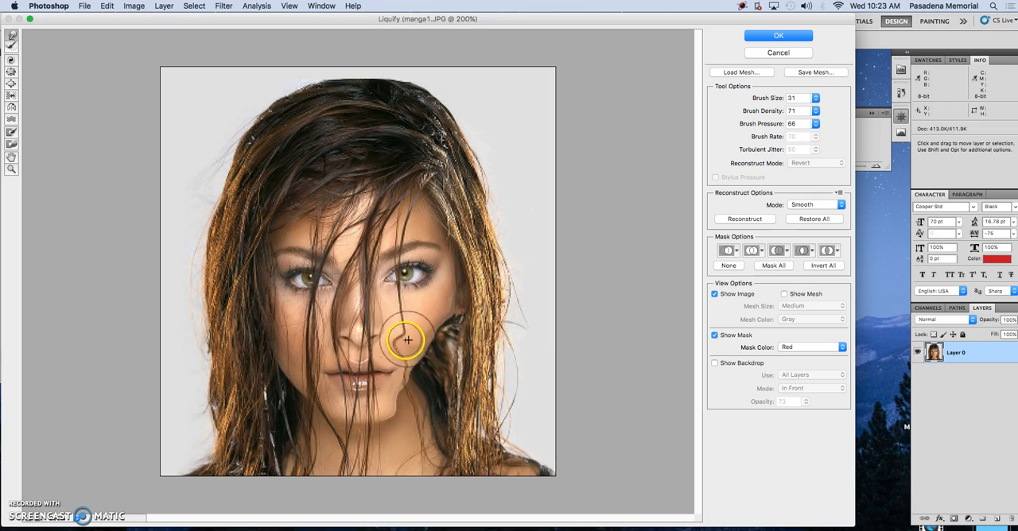
pyautogui.moveTo(402, 343)
pyautogui.mouseDown()
pyautogui.moveTo(410, 346)
pyautogui.moveTo(410, 457)
pyautogui.mouseUp()
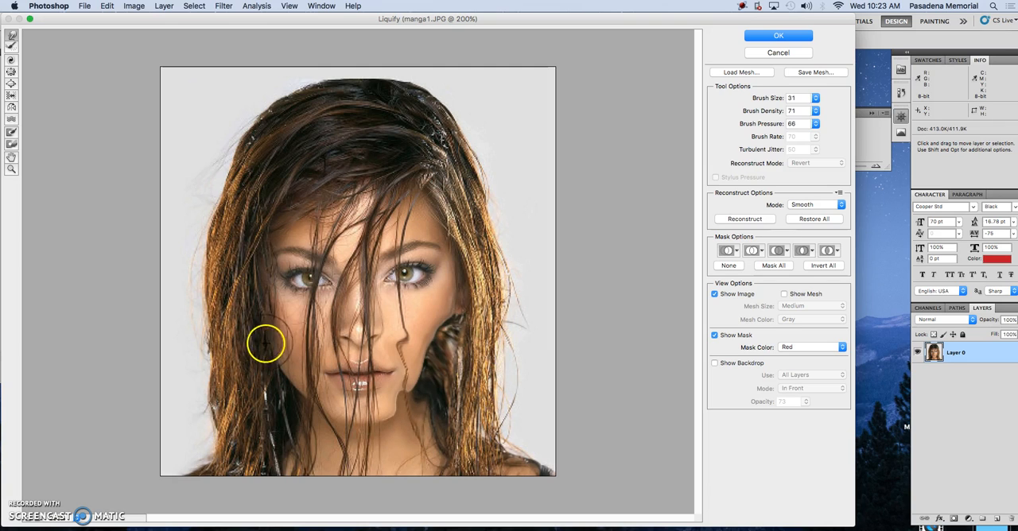
pyautogui.moveTo(287, 378)
pyautogui.mouseDown()
pyautogui.moveTo(285, 306)
pyautogui.moveTo(270, 309)
pyautogui.moveTo(285, 419)
pyautogui.moveTo(299, 388)
pyautogui.moveTo(306, 305)
pyautogui.mouseUp()
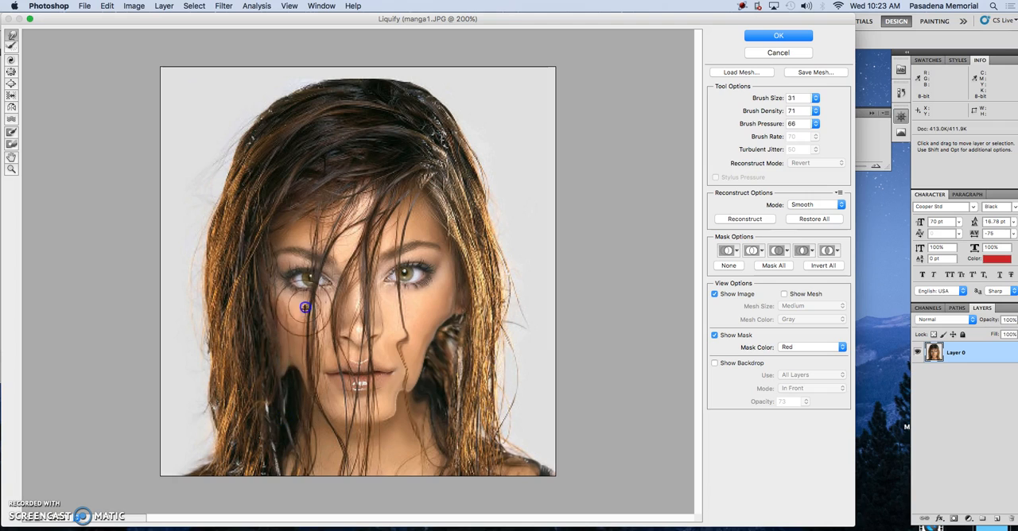
pyautogui.moveTo(319, 420)
pyautogui.mouseDown()
pyautogui.moveTo(313, 331)
pyautogui.moveTo(295, 420)
pyautogui.moveTo(357, 409)
pyautogui.moveTo(389, 373)
pyautogui.moveTo(386, 336)
pyautogui.moveTo(393, 414)
pyautogui.moveTo(322, 349)
pyautogui.mouseUp()
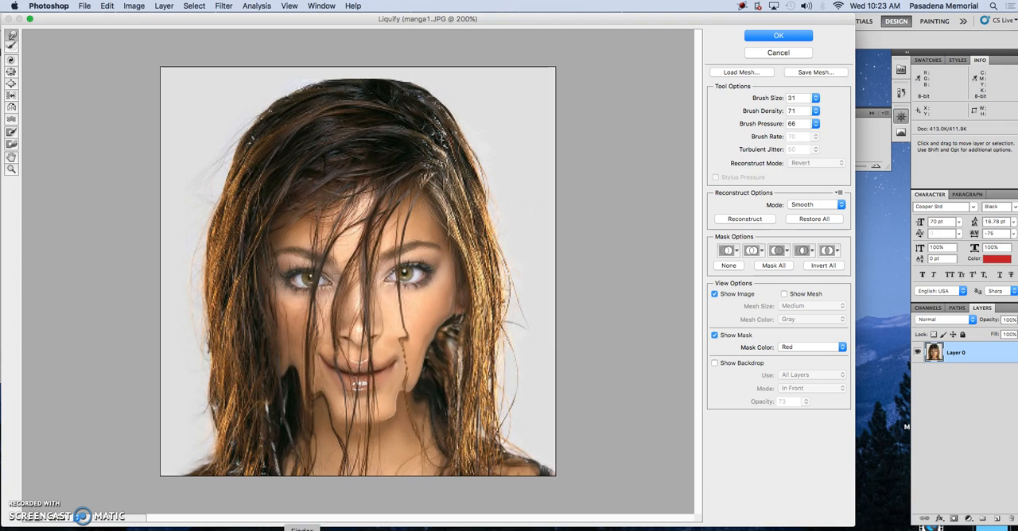
pyautogui.moveTo(429, 280)
pyautogui.mouseDown()
pyautogui.moveTo(399, 267)
pyautogui.moveTo(363, 300)
pyautogui.moveTo(352, 331)
pyautogui.moveTo(357, 302)
pyautogui.moveTo(370, 334)
pyautogui.moveTo(366, 325)
pyautogui.moveTo(345, 339)
pyautogui.moveTo(390, 324)
pyautogui.moveTo(345, 334)
pyautogui.mouseUp()
pyautogui.moveTo(407, 340)
pyautogui.mouseDown()
pyautogui.moveTo(447, 317)
pyautogui.moveTo(445, 302)
pyautogui.moveTo(344, 272)
pyautogui.moveTo(211, 254)
pyautogui.moveTo(290, 213)
pyautogui.moveTo(378, 195)
pyautogui.moveTo(445, 229)
pyautogui.moveTo(318, 288)
pyautogui.moveTo(357, 359)
pyautogui.moveTo(415, 281)
pyautogui.moveTo(270, 315)
pyautogui.moveTo(270, 365)
pyautogui.moveTo(423, 313)
pyautogui.moveTo(411, 446)
pyautogui.mouseUp()
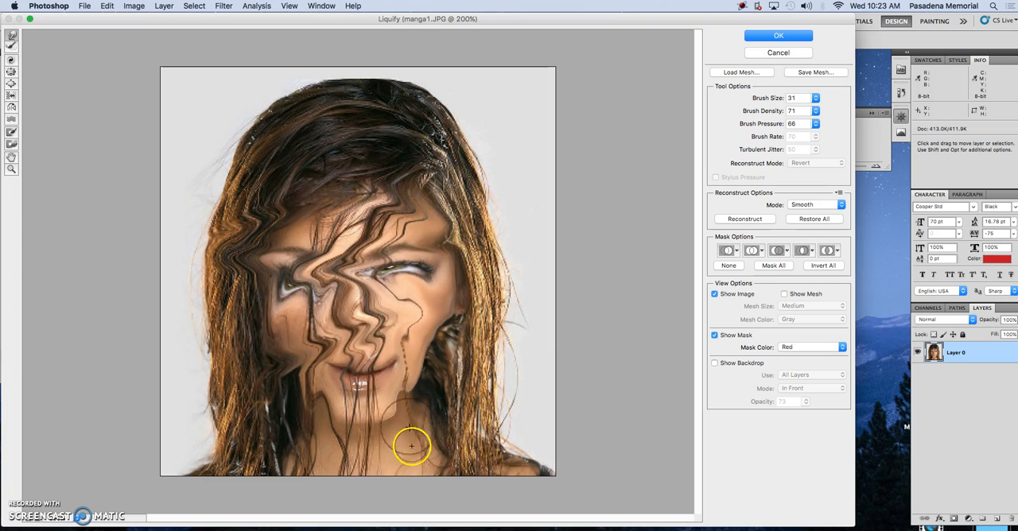
# Step: Restore the warped face and hair to their original shape with the Reconstruct tool in Revert mode
pyautogui.click(11, 48)
pyautogui.moveTo(212, 184)
pyautogui.mouseDown()
pyautogui.moveTo(266, 295)
pyautogui.moveTo(227, 258)
pyautogui.moveTo(479, 257)
pyautogui.moveTo(249, 307)
pyautogui.moveTo(502, 302)
pyautogui.moveTo(302, 341)
pyautogui.moveTo(422, 334)
pyautogui.moveTo(284, 378)
pyautogui.moveTo(376, 405)
pyautogui.moveTo(355, 393)
pyautogui.moveTo(348, 325)
pyautogui.moveTo(412, 351)
pyautogui.moveTo(400, 370)
pyautogui.moveTo(405, 414)
pyautogui.moveTo(426, 357)
pyautogui.moveTo(263, 384)
pyautogui.moveTo(352, 443)
pyautogui.moveTo(263, 331)
pyautogui.moveTo(297, 266)
pyautogui.moveTo(268, 291)
pyautogui.mouseUp()
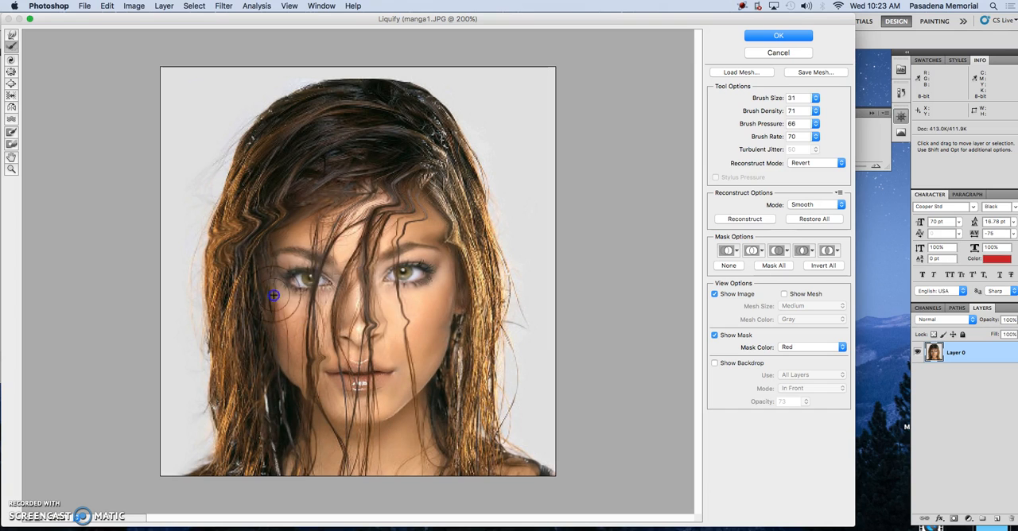
pyautogui.moveTo(324, 410)
pyautogui.mouseDown()
pyautogui.moveTo(364, 306)
pyautogui.moveTo(377, 347)
pyautogui.moveTo(433, 343)
pyautogui.moveTo(403, 351)
pyautogui.moveTo(413, 341)
pyautogui.moveTo(411, 209)
pyautogui.moveTo(351, 203)
pyautogui.moveTo(295, 215)
pyautogui.moveTo(416, 209)
pyautogui.moveTo(373, 197)
pyautogui.mouseUp()
pyautogui.moveTo(229, 219)
pyautogui.mouseDown()
pyautogui.moveTo(278, 220)
pyautogui.moveTo(186, 266)
pyautogui.moveTo(388, 187)
pyautogui.moveTo(402, 122)
pyautogui.mouseUp()
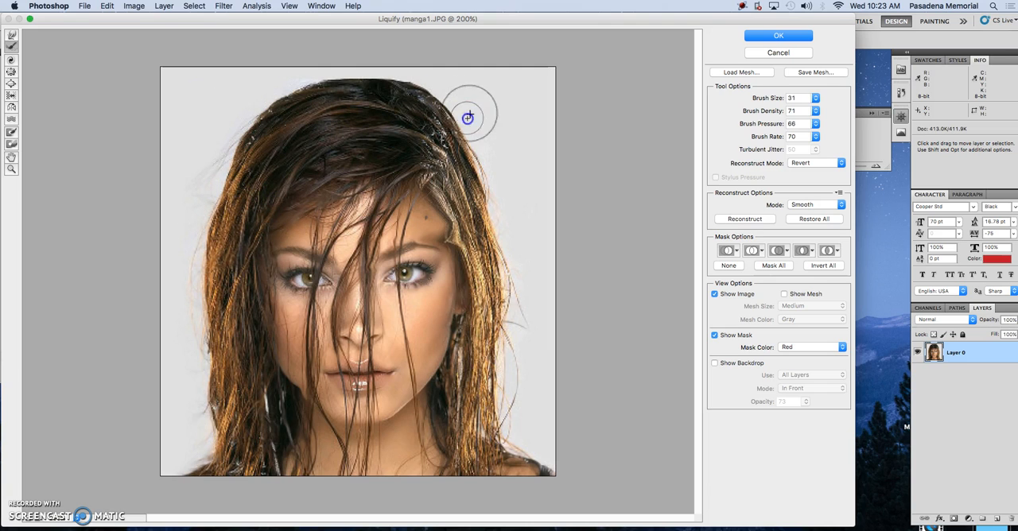
pyautogui.moveTo(401, 212)
pyautogui.mouseDown()
pyautogui.moveTo(481, 242)
pyautogui.moveTo(454, 248)
pyautogui.moveTo(464, 265)
pyautogui.moveTo(430, 196)
pyautogui.mouseUp()
pyautogui.moveTo(469, 450)
pyautogui.mouseDown()
pyautogui.moveTo(396, 418)
pyautogui.moveTo(318, 422)
pyautogui.moveTo(282, 393)
pyautogui.mouseUp()
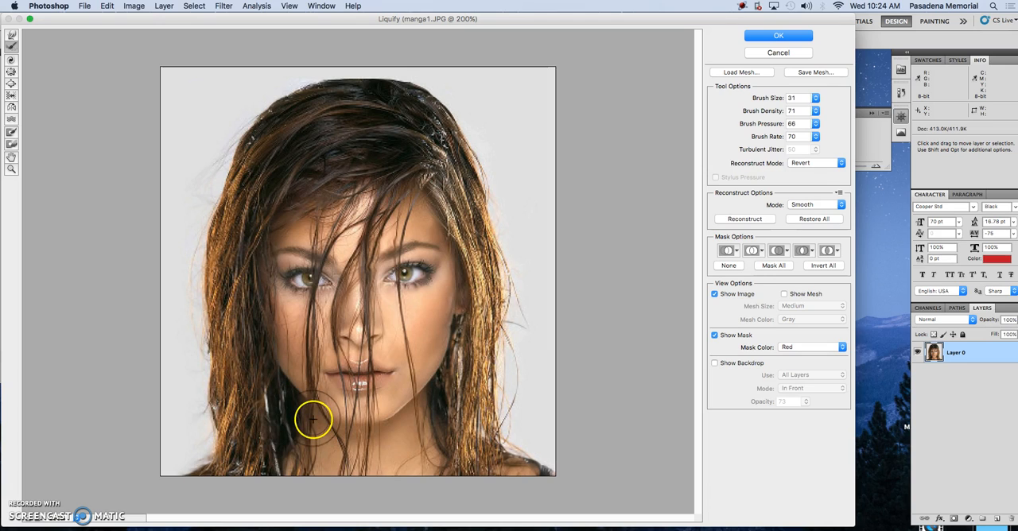
# Step: Try the Twirl Clockwise tool on both eyes and revert the twirled areas with the Reconstruct tool
pyautogui.click(11, 60)
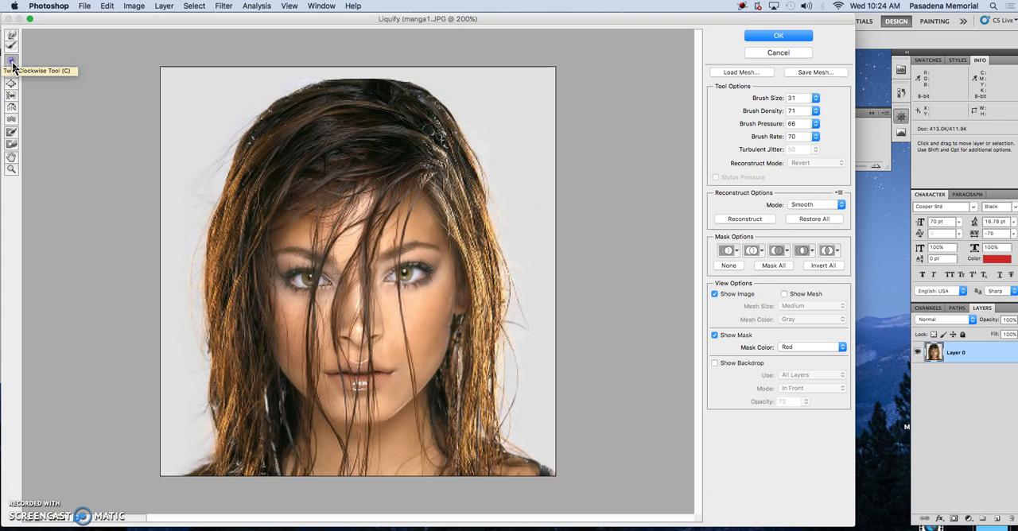
pyautogui.moveTo(305, 234)
pyautogui.mouseDown()
pyautogui.moveTo(354, 287)
pyautogui.moveTo(308, 238)
pyautogui.mouseUp()
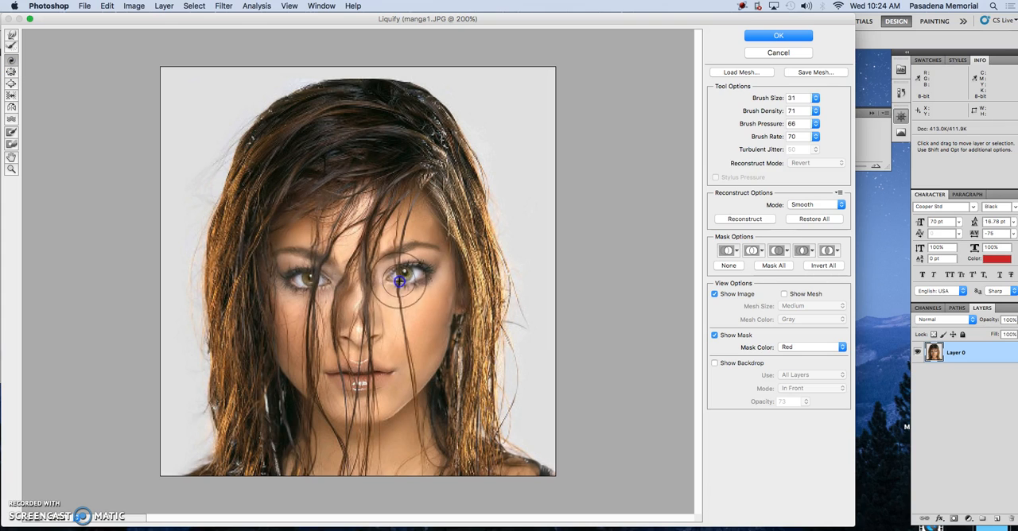
pyautogui.moveTo(414, 282)
pyautogui.mouseDown()
pyautogui.moveTo(391, 268)
pyautogui.moveTo(385, 288)
pyautogui.moveTo(331, 277)
pyautogui.moveTo(370, 277)
pyautogui.mouseUp()
pyautogui.click(17, 48)
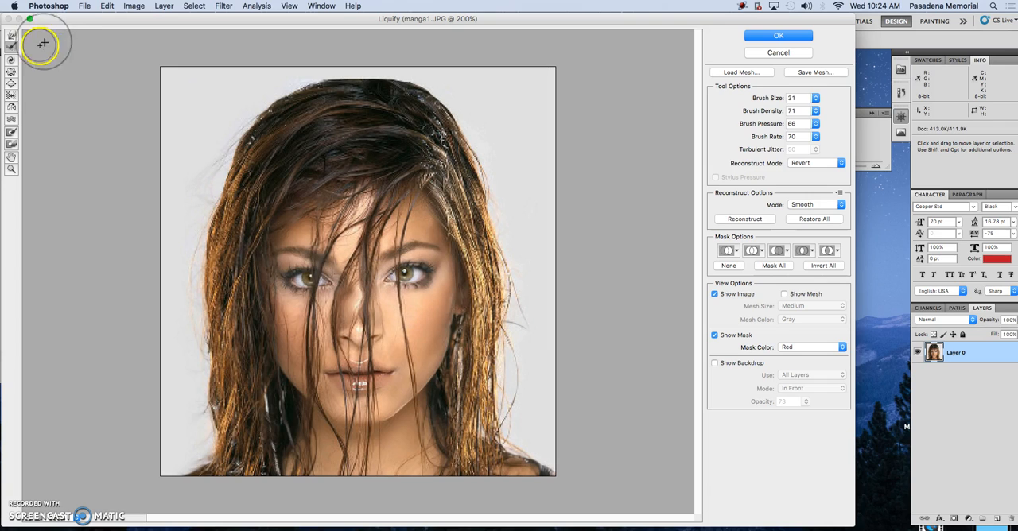
# Step: Shrink both eyes with the Pucker tool
pyautogui.click(14, 75)
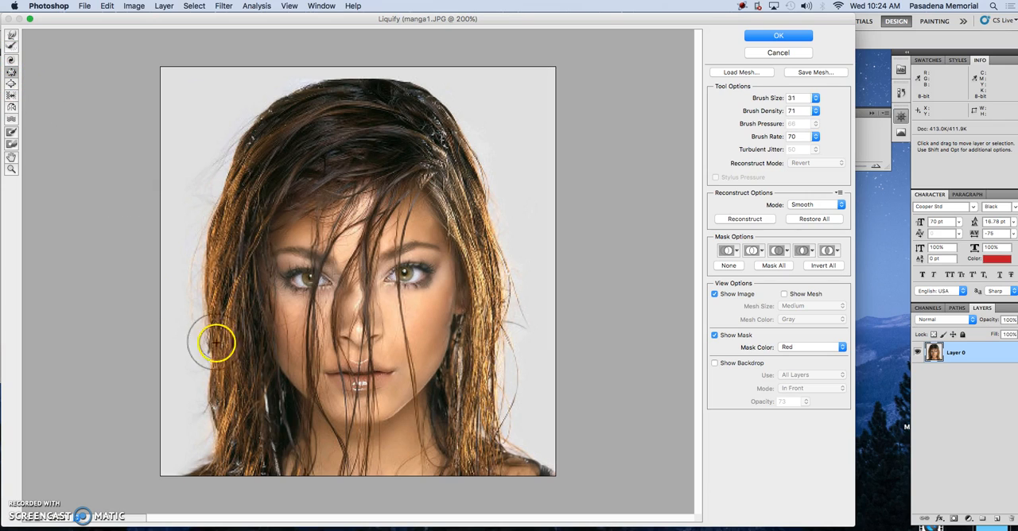
pyautogui.moveTo(418, 280)
pyautogui.mouseDown()
pyautogui.moveTo(403, 275)
pyautogui.moveTo(391, 327)
pyautogui.mouseUp()
pyautogui.click(412, 275)
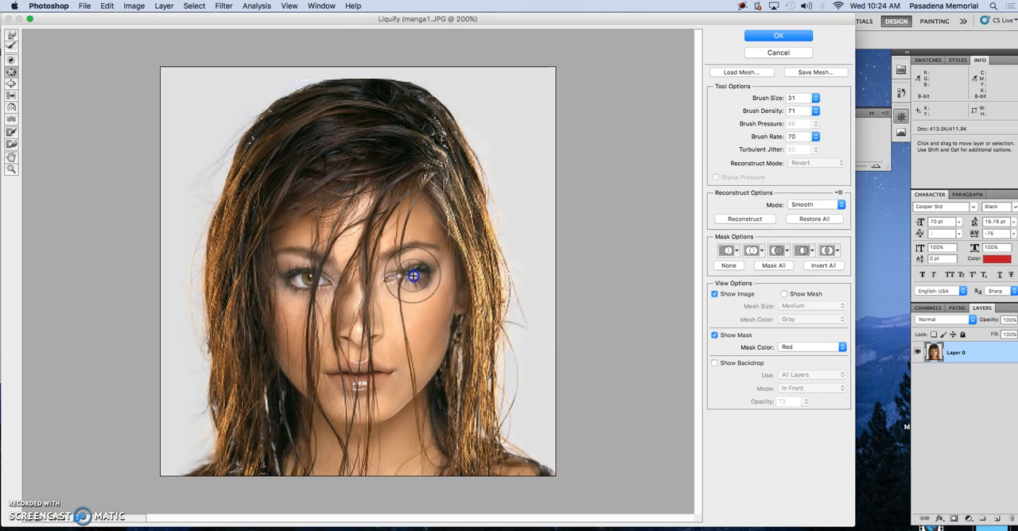
pyautogui.moveTo(296, 282); pyautogui.dragTo(298, 281)
# Step: Restore the puckered eyes to their original size with the Reconstruct tool
pyautogui.click(12, 46)
pyautogui.click(300, 283)
pyautogui.moveTo(300, 282)
pyautogui.mouseDown()
pyautogui.moveTo(335, 283)
pyautogui.moveTo(266, 281)
pyautogui.mouseUp()
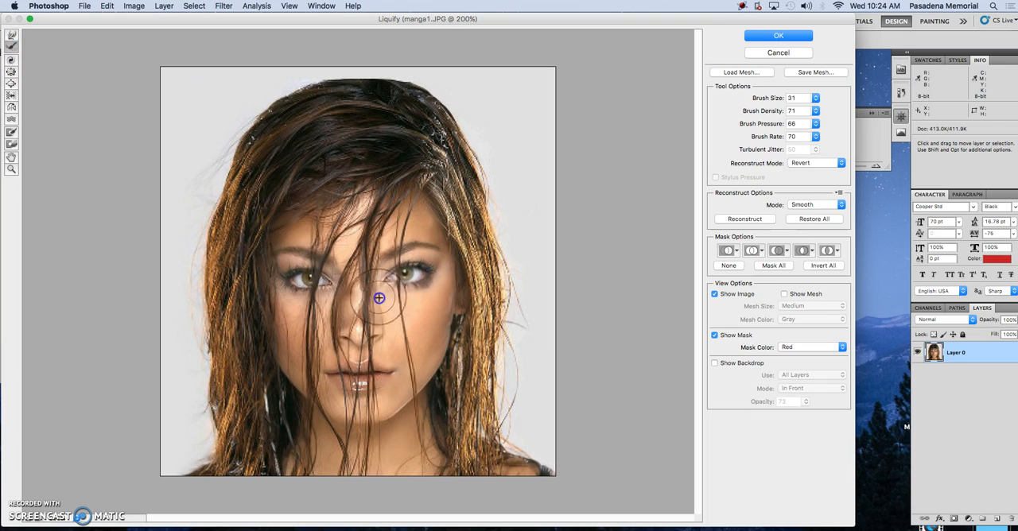
# Step: Enlarge both eyes with the Bloat tool at brush size 31
pyautogui.click(11, 84)
pyautogui.moveTo(389, 271)
pyautogui.mouseDown()
pyautogui.moveTo(409, 272)
pyautogui.moveTo(398, 274)
pyautogui.mouseUp()
pyautogui.moveTo(299, 280); pyautogui.dragTo(309, 279)
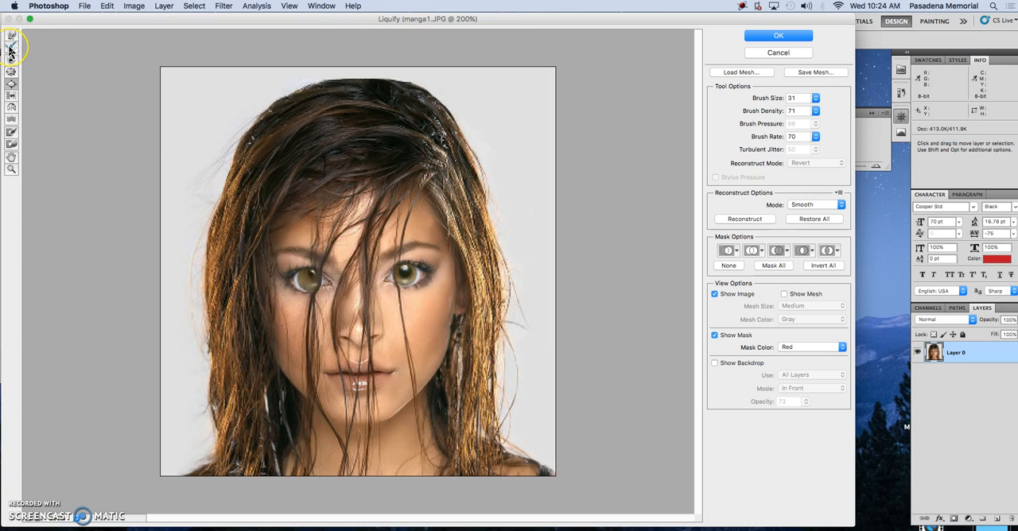
# Step: Reconstruct the bloated eye on the image's left side and enlarge it again with the Bloat tool
pyautogui.moveTo(306, 284)
pyautogui.mouseDown()
pyautogui.moveTo(317, 284)
pyautogui.moveTo(300, 270)
pyautogui.mouseUp()
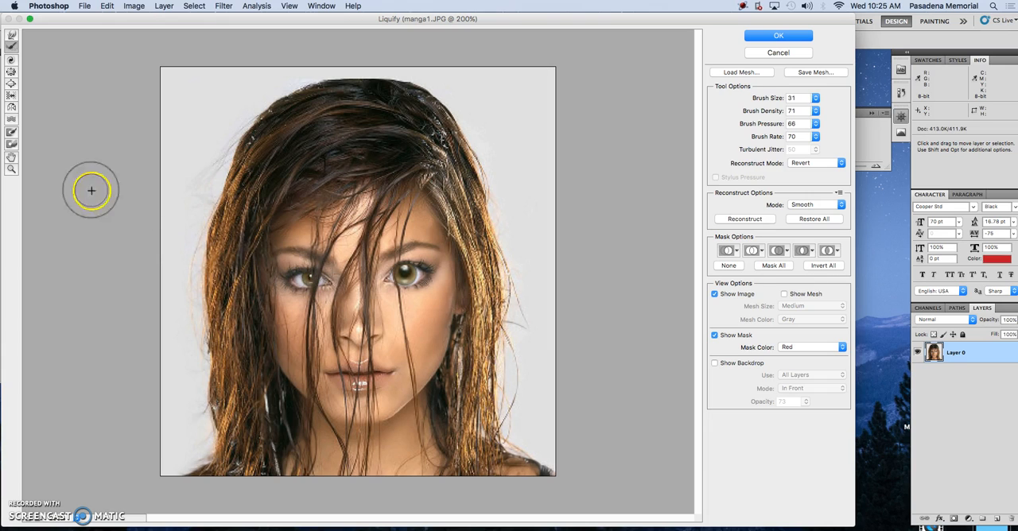
pyautogui.click(12, 84)
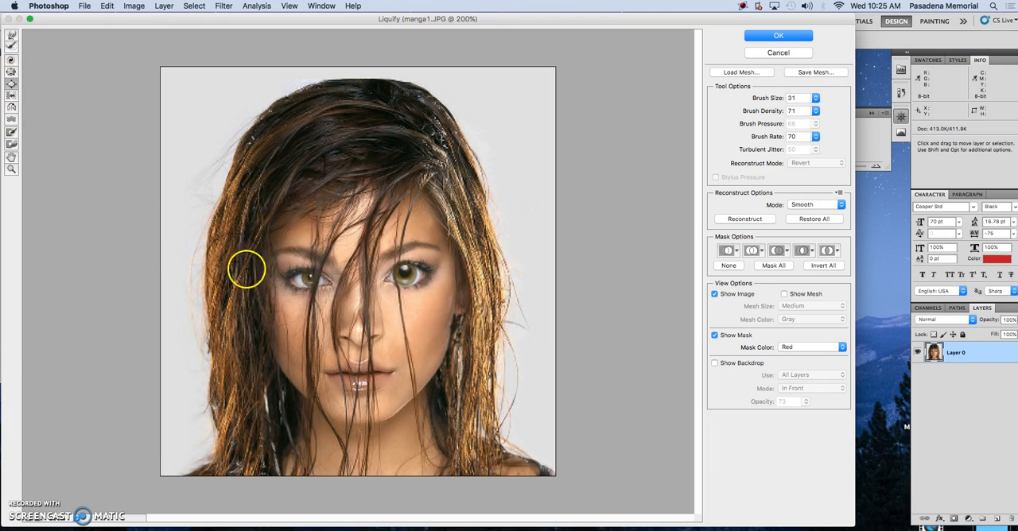
pyautogui.click(311, 280)
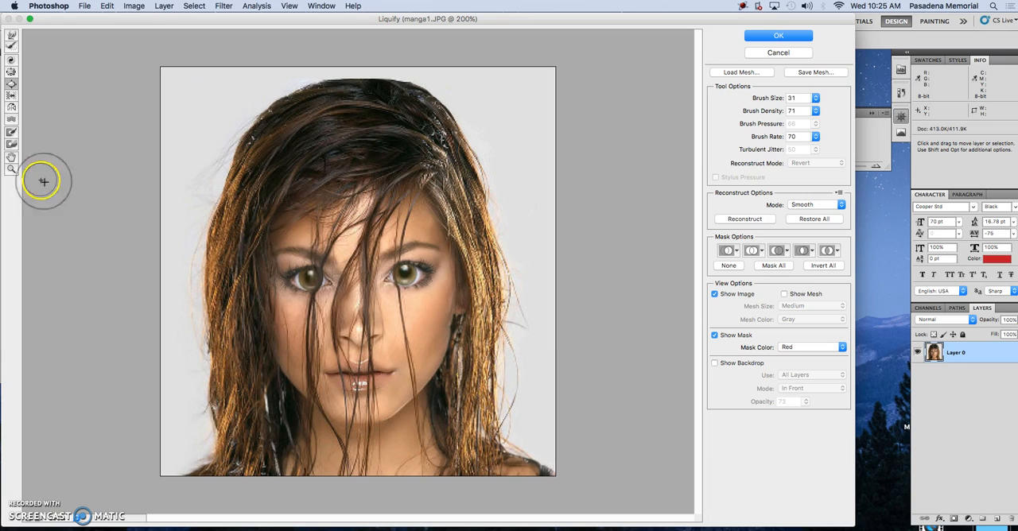
# Step: Distort the eye on the image's left side with several strokes of the Push Left tool
pyautogui.click(10, 96)
pyautogui.moveTo(315, 280); pyautogui.dragTo(293, 290)
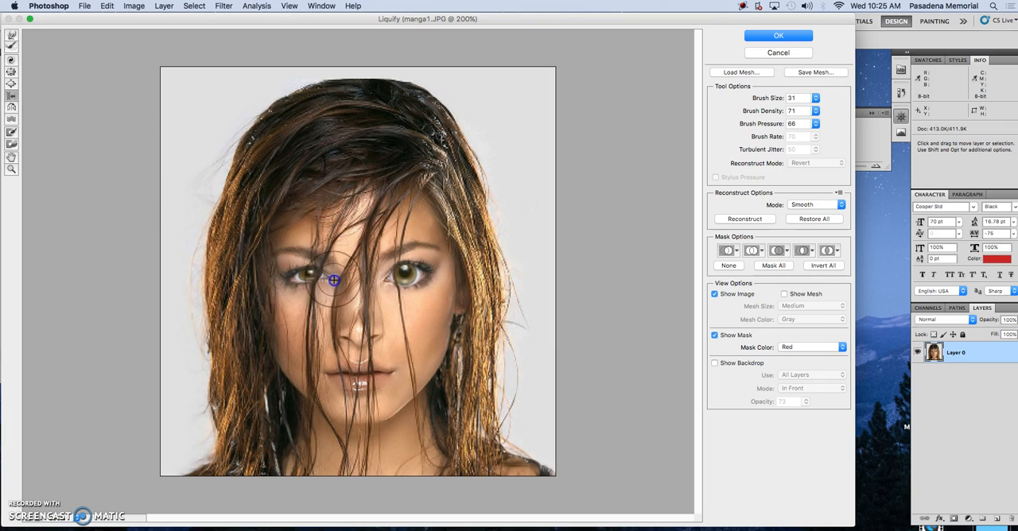
pyautogui.moveTo(302, 271)
pyautogui.mouseDown()
pyautogui.moveTo(286, 278)
pyautogui.moveTo(318, 275)
pyautogui.moveTo(294, 275)
pyautogui.mouseUp()
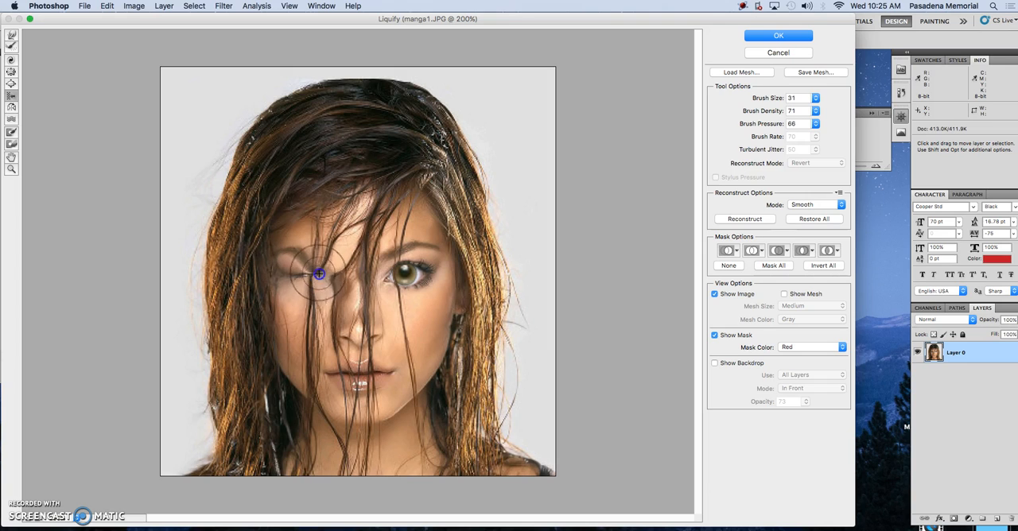
pyautogui.moveTo(303, 269)
pyautogui.mouseDown()
pyautogui.moveTo(286, 295)
pyautogui.moveTo(312, 300)
pyautogui.moveTo(321, 268)
pyautogui.moveTo(293, 264)
pyautogui.moveTo(285, 287)
pyautogui.moveTo(308, 300)
pyautogui.moveTo(310, 276)
pyautogui.mouseUp()
# Step: Restore the distorted eye on the image's left side with the Reconstruct tool
pyautogui.click(10, 61)
pyautogui.click(12, 46)
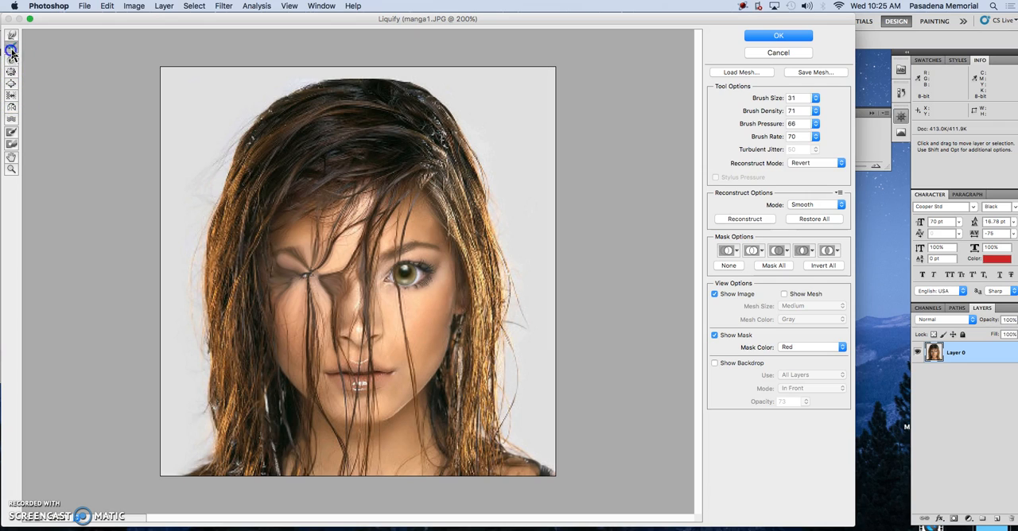
pyautogui.moveTo(279, 266)
pyautogui.mouseDown()
pyautogui.moveTo(324, 279)
pyautogui.moveTo(315, 265)
pyautogui.moveTo(275, 287)
pyautogui.moveTo(291, 272)
pyautogui.moveTo(287, 298)
pyautogui.mouseUp()
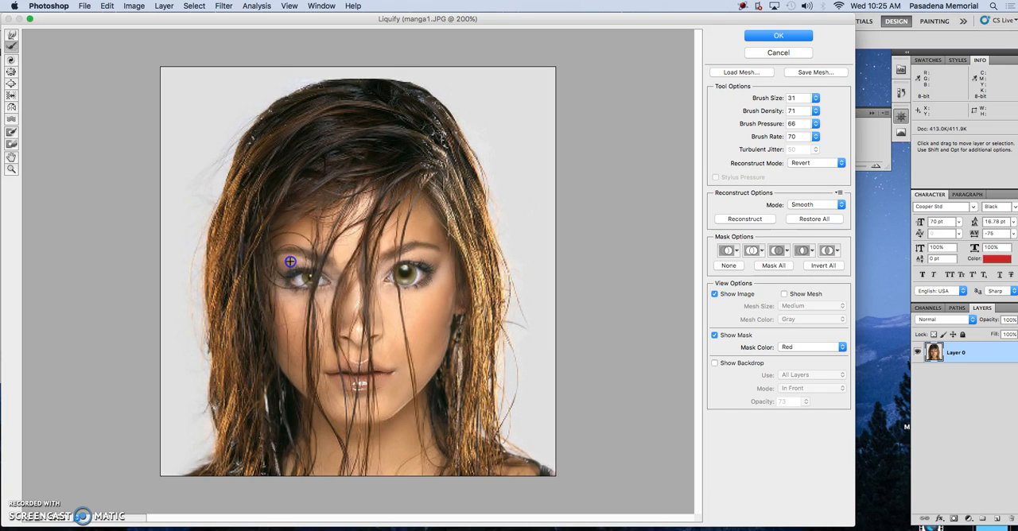
# Step: Distort the eyes, nose, mouth, cheek and nearby hair with strokes of the Mirror tool
pyautogui.click(9, 75)
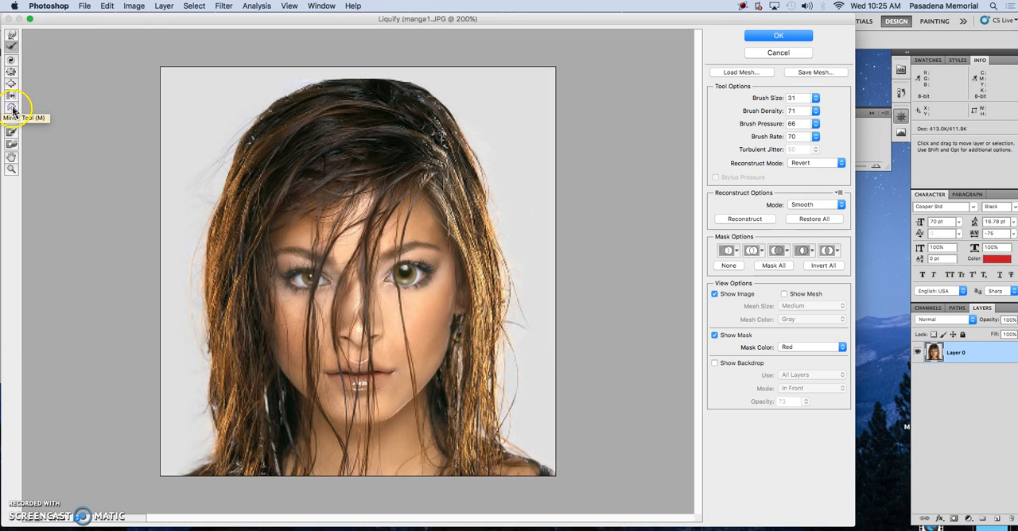
pyautogui.click(11, 108)
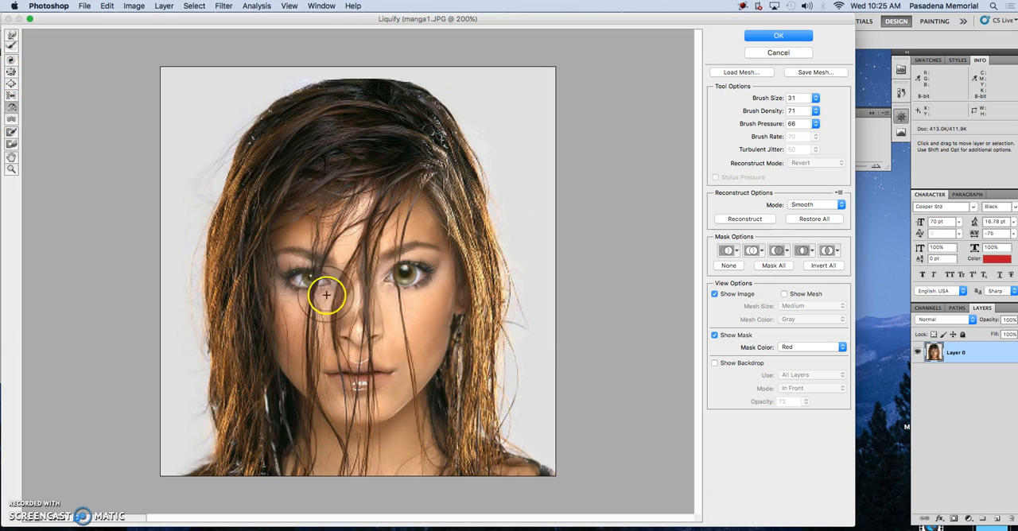
pyautogui.moveTo(309, 268)
pyautogui.mouseDown()
pyautogui.moveTo(303, 257)
pyautogui.moveTo(315, 352)
pyautogui.moveTo(311, 331)
pyautogui.moveTo(306, 401)
pyautogui.moveTo(322, 417)
pyautogui.mouseUp()
pyautogui.moveTo(375, 254)
pyautogui.mouseDown()
pyautogui.moveTo(364, 277)
pyautogui.moveTo(365, 372)
pyautogui.moveTo(361, 283)
pyautogui.moveTo(364, 393)
pyautogui.moveTo(356, 281)
pyautogui.moveTo(363, 397)
pyautogui.mouseUp()
pyautogui.moveTo(318, 283)
pyautogui.mouseDown()
pyautogui.moveTo(40, 255)
pyautogui.moveTo(267, 258)
pyautogui.moveTo(287, 222)
pyautogui.moveTo(285, 349)
pyautogui.moveTo(315, 380)
pyautogui.mouseUp()
pyautogui.moveTo(257, 225)
pyautogui.mouseDown()
pyautogui.moveTo(274, 386)
pyautogui.moveTo(272, 266)
pyautogui.moveTo(280, 273)
pyautogui.moveTo(268, 225)
pyautogui.moveTo(265, 357)
pyautogui.moveTo(264, 254)
pyautogui.moveTo(263, 278)
pyautogui.mouseUp()
pyautogui.moveTo(416, 265)
pyautogui.mouseDown()
pyautogui.moveTo(419, 328)
pyautogui.moveTo(425, 265)
pyautogui.moveTo(432, 287)
pyautogui.moveTo(427, 259)
pyautogui.moveTo(432, 277)
pyautogui.moveTo(392, 274)
pyautogui.moveTo(439, 278)
pyautogui.mouseUp()
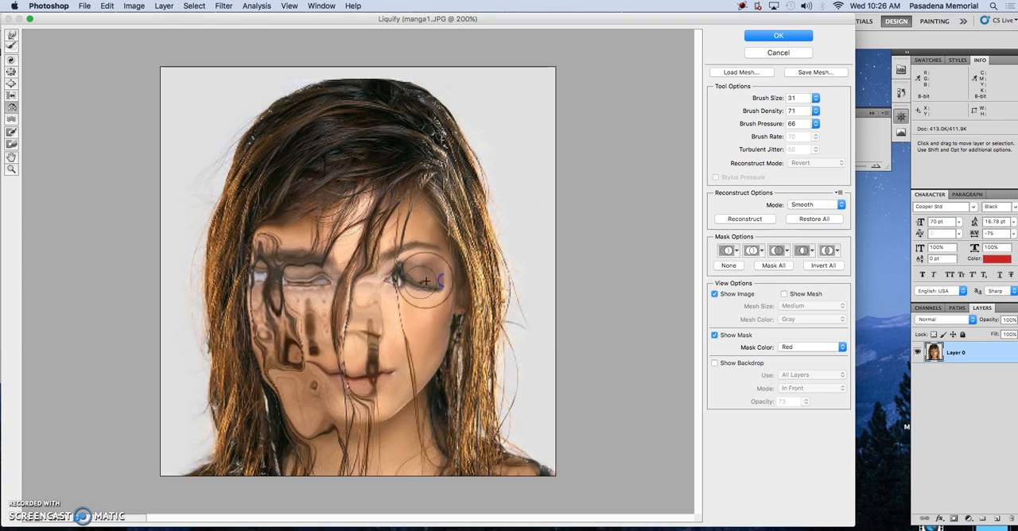
# Step: Restore the mirror-distorted eyes, nose, mouth, cheek and hair with the Reconstruct tool
pyautogui.click(10, 47)
pyautogui.moveTo(431, 277)
pyautogui.mouseDown()
pyautogui.moveTo(422, 281)
pyautogui.moveTo(454, 275)
pyautogui.moveTo(359, 357)
pyautogui.moveTo(342, 216)
pyautogui.moveTo(259, 337)
pyautogui.moveTo(278, 362)
pyautogui.moveTo(295, 438)
pyautogui.moveTo(290, 278)
pyautogui.moveTo(306, 263)
pyautogui.moveTo(277, 295)
pyautogui.moveTo(237, 229)
pyautogui.moveTo(255, 266)
pyautogui.moveTo(318, 325)
pyautogui.moveTo(289, 277)
pyautogui.moveTo(323, 275)
pyautogui.moveTo(345, 420)
pyautogui.moveTo(334, 315)
pyautogui.moveTo(357, 250)
pyautogui.moveTo(322, 204)
pyautogui.moveTo(315, 237)
pyautogui.mouseUp()
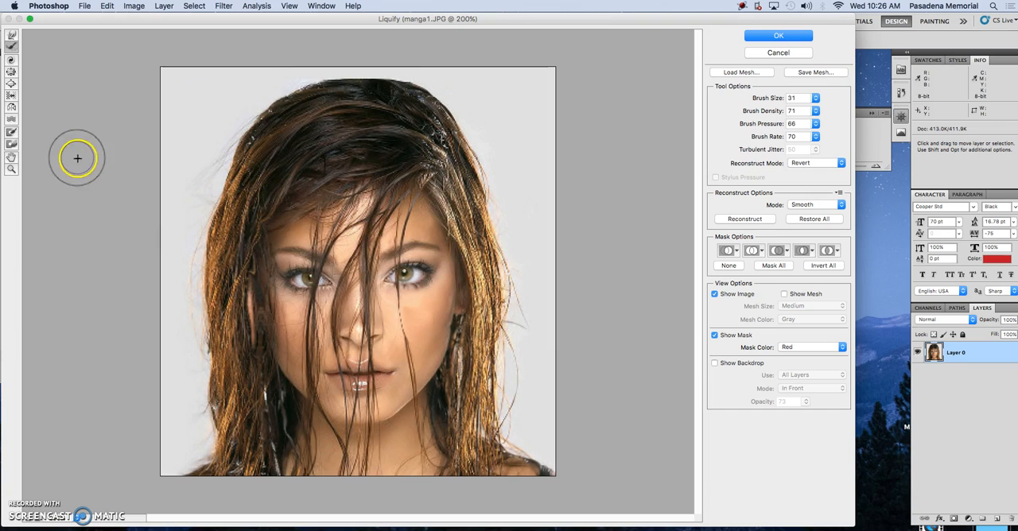
# Step: Distort the hair and earring beside the jaw on the image's right side with several strokes of the Turbulence tool
pyautogui.click(10, 119)
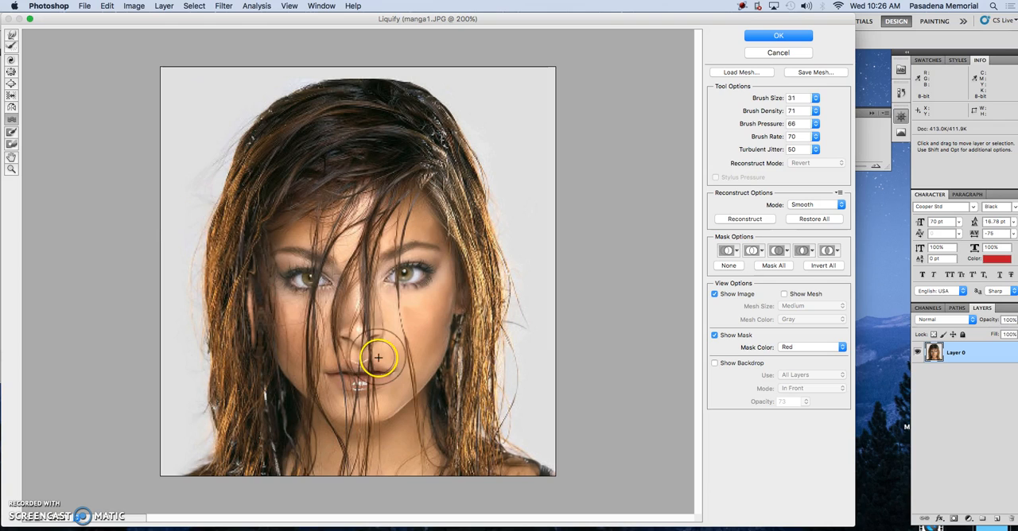
pyautogui.moveTo(447, 383); pyautogui.dragTo(437, 375)
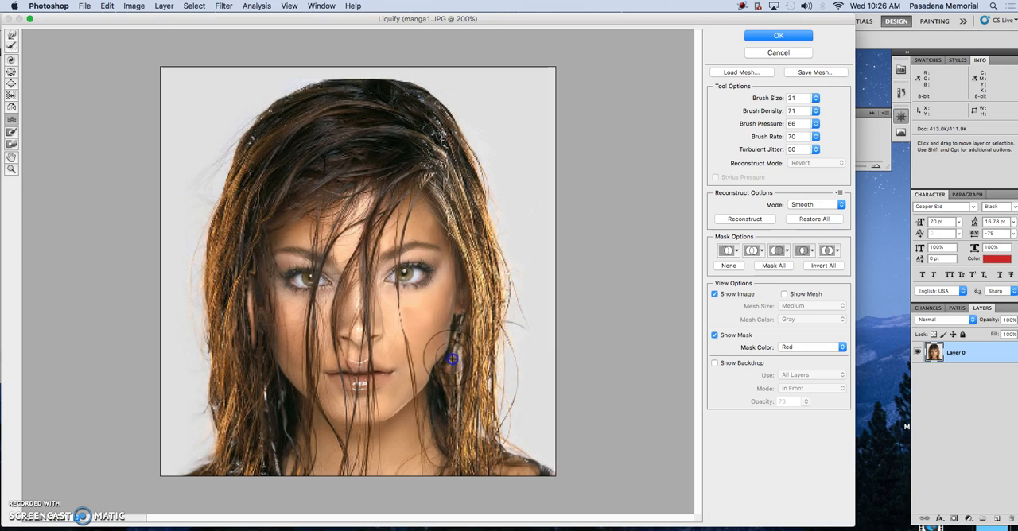
pyautogui.moveTo(460, 360)
pyautogui.mouseDown()
pyautogui.moveTo(438, 398)
pyautogui.moveTo(429, 392)
pyautogui.moveTo(471, 345)
pyautogui.mouseUp()
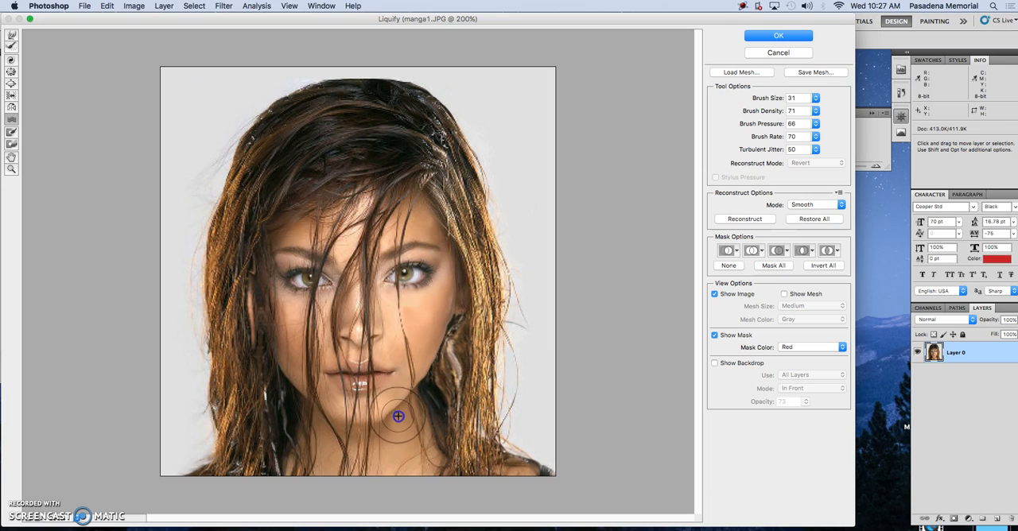
pyautogui.moveTo(405, 411)
pyautogui.mouseDown()
pyautogui.moveTo(443, 391)
pyautogui.moveTo(428, 381)
pyautogui.mouseUp()
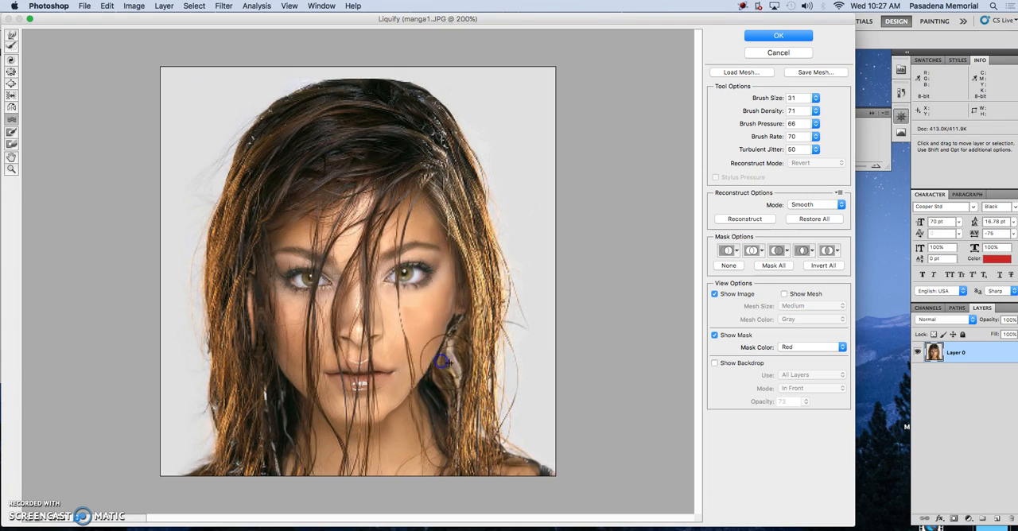
pyautogui.moveTo(453, 351); pyautogui.dragTo(455, 372)
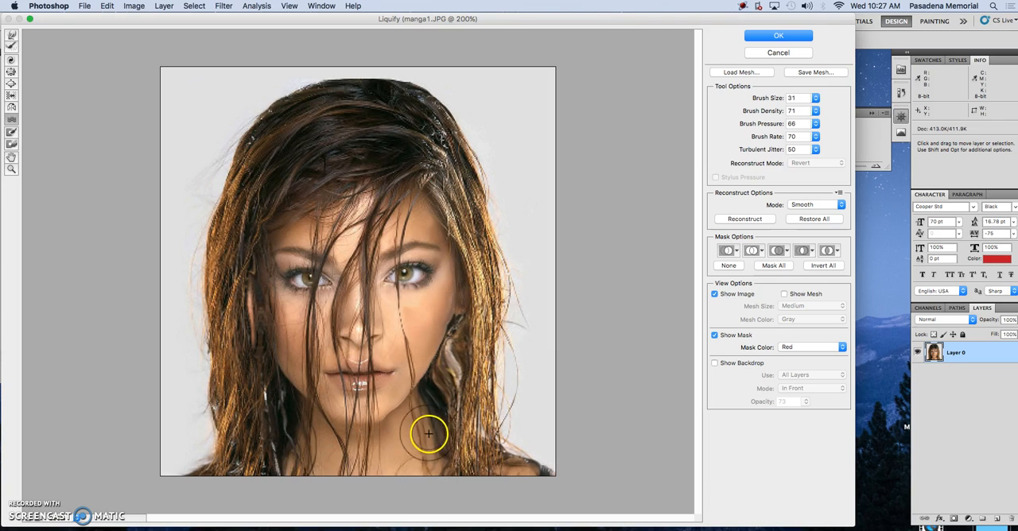
pyautogui.moveTo(427, 413)
pyautogui.mouseDown()
pyautogui.moveTo(423, 386)
pyautogui.moveTo(434, 377)
pyautogui.mouseUp()
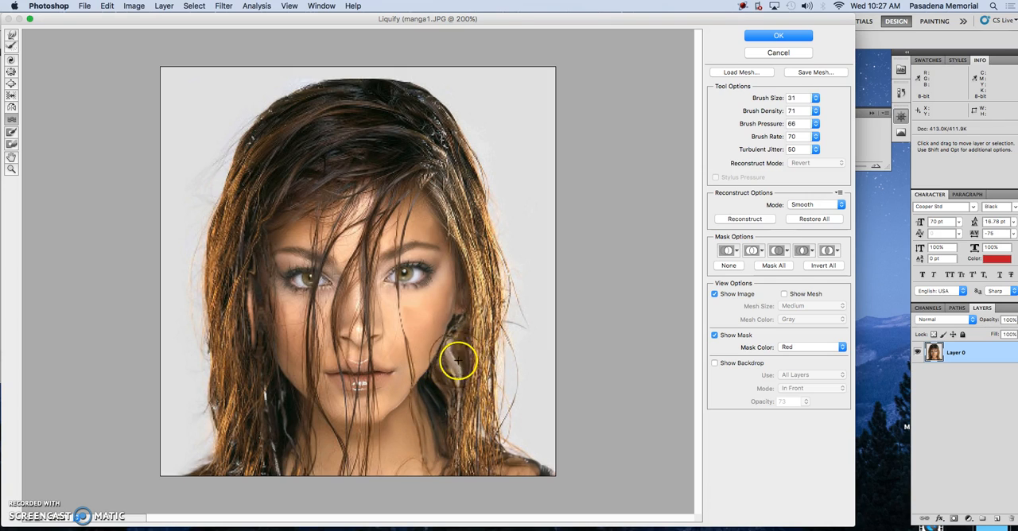
pyautogui.moveTo(454, 353)
pyautogui.mouseDown()
pyautogui.moveTo(455, 434)
pyautogui.moveTo(462, 381)
pyautogui.moveTo(452, 391)
pyautogui.moveTo(475, 394)
pyautogui.moveTo(449, 415)
pyautogui.mouseUp()
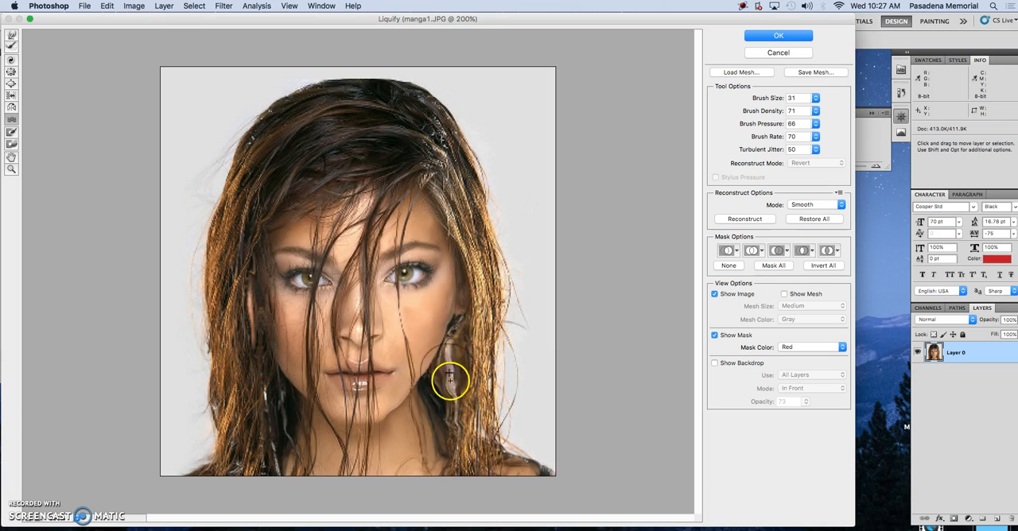
# Step: Restore the rippled hair and earring on the image's right side with the Reconstruct tool
pyautogui.click(10, 49)
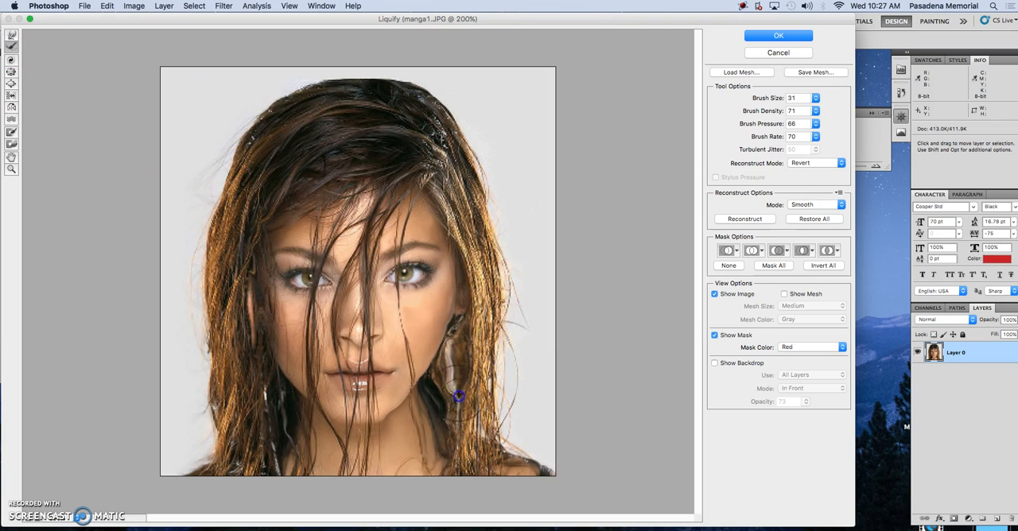
pyautogui.moveTo(456, 375); pyautogui.dragTo(450, 395)
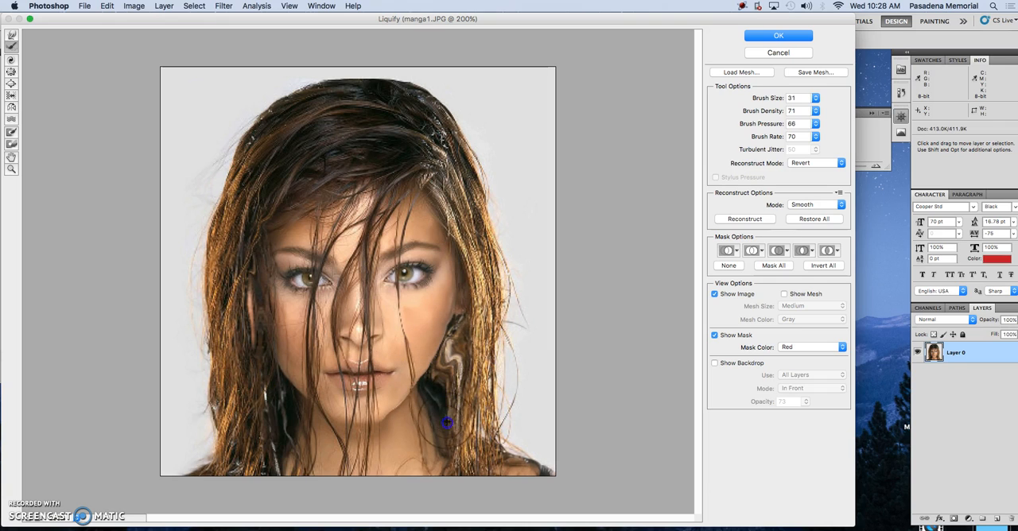
pyautogui.moveTo(451, 367); pyautogui.dragTo(458, 405)
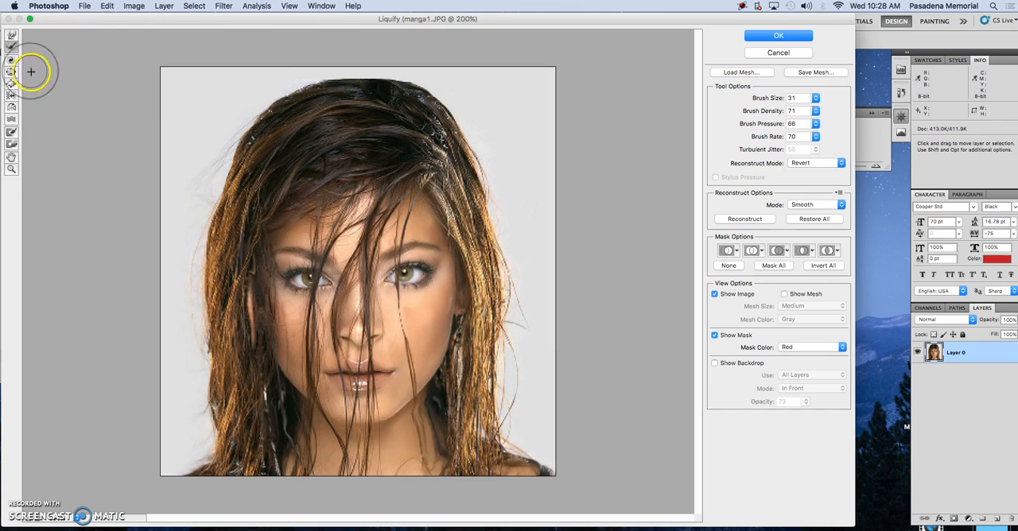
# Step: Enlarge both eyes with the Bloat tool
pyautogui.click(13, 145)
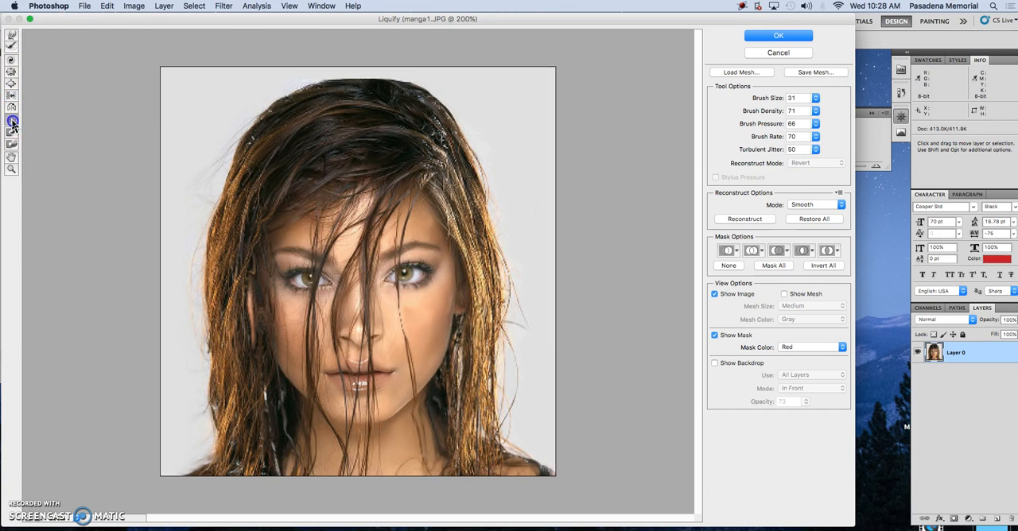
pyautogui.click(13, 145)
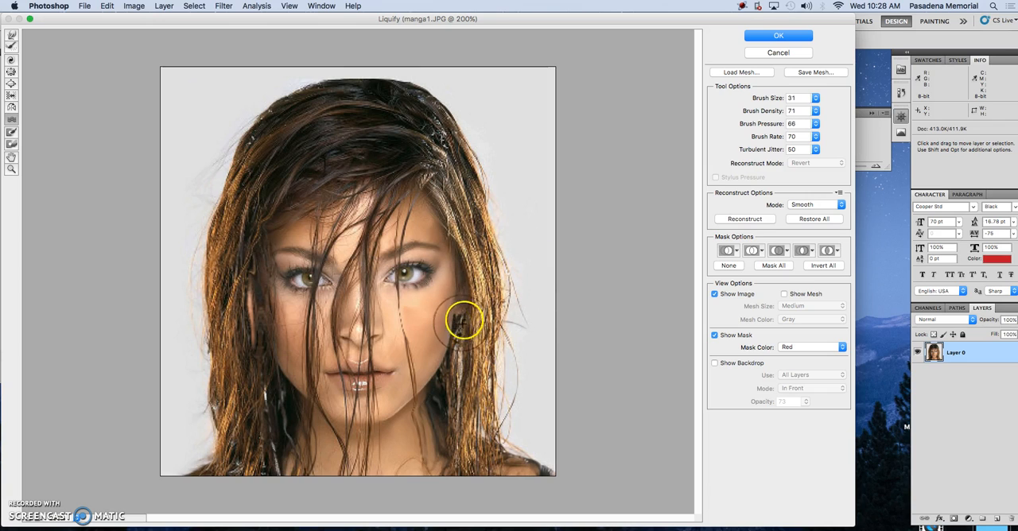
pyautogui.click(233, 275)
pyautogui.click(11, 60)
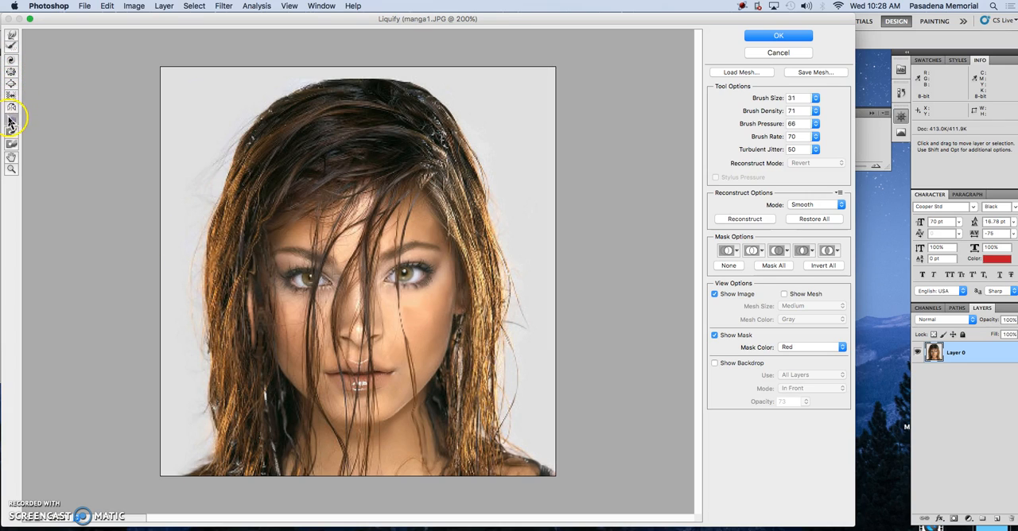
pyautogui.click(11, 83)
pyautogui.moveTo(429, 291); pyautogui.dragTo(406, 274)
pyautogui.moveTo(306, 280); pyautogui.dragTo(310, 282)
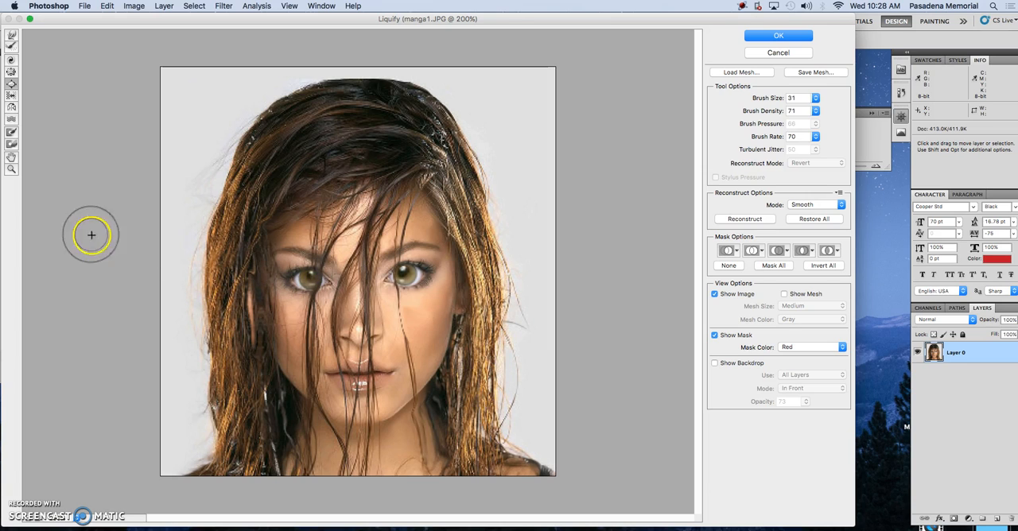
# Step: Distort the nose and mouth with the Turbulence tool and shrink the mouth with the Pucker tool
pyautogui.click(12, 121)
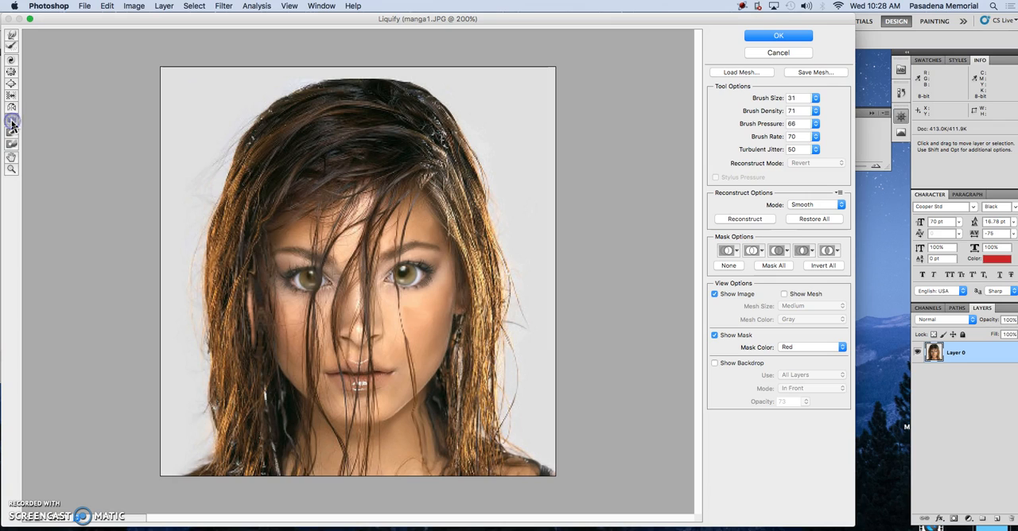
pyautogui.moveTo(382, 331)
pyautogui.mouseDown()
pyautogui.moveTo(390, 326)
pyautogui.moveTo(380, 313)
pyautogui.moveTo(370, 341)
pyautogui.moveTo(338, 334)
pyautogui.moveTo(352, 336)
pyautogui.moveTo(336, 290)
pyautogui.moveTo(327, 327)
pyautogui.moveTo(332, 320)
pyautogui.moveTo(336, 376)
pyautogui.moveTo(402, 370)
pyautogui.moveTo(321, 377)
pyautogui.moveTo(335, 374)
pyautogui.mouseUp()
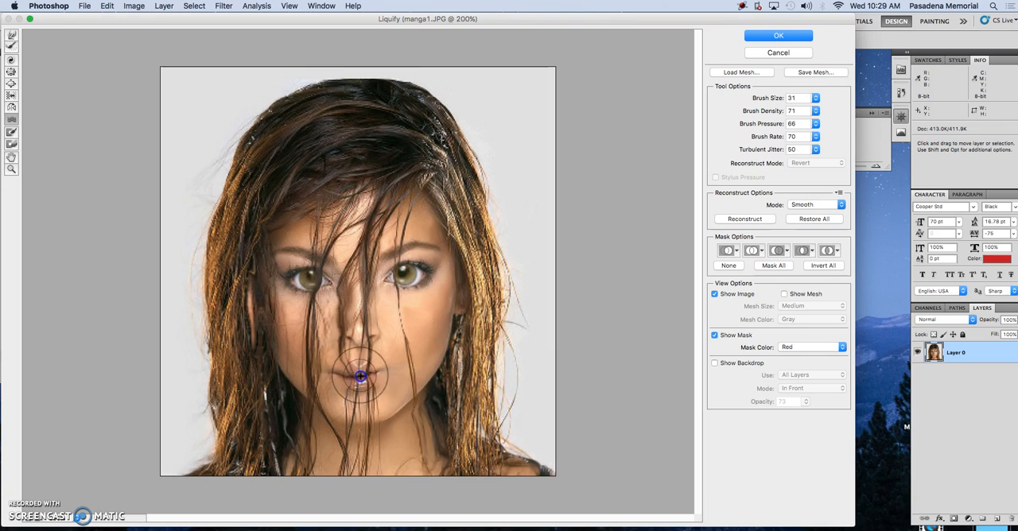
pyautogui.click(10, 82)
pyautogui.click(11, 72)
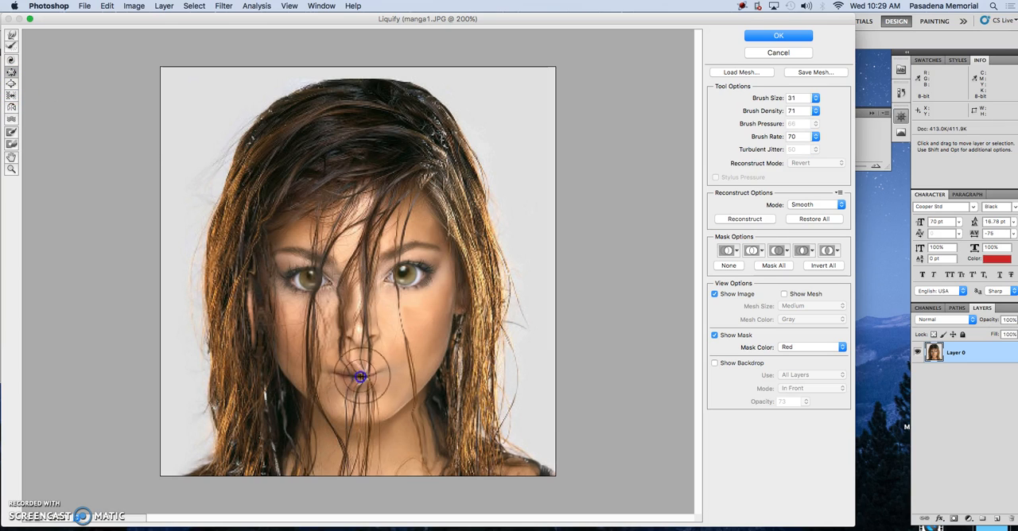
# Step: Restore the mouth with the Reconstruct tool and narrow it by puckering both of its corners
pyautogui.click(11, 45)
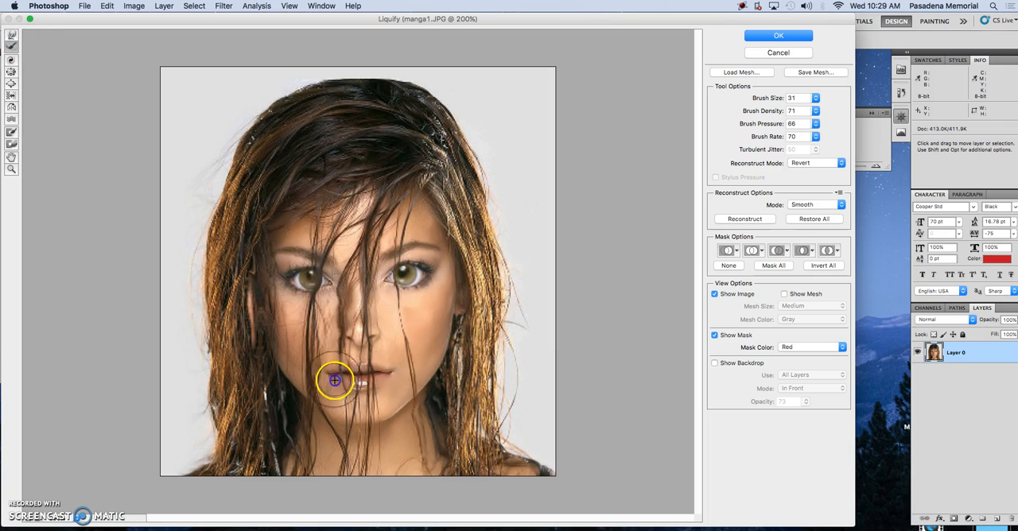
pyautogui.click(282, 342)
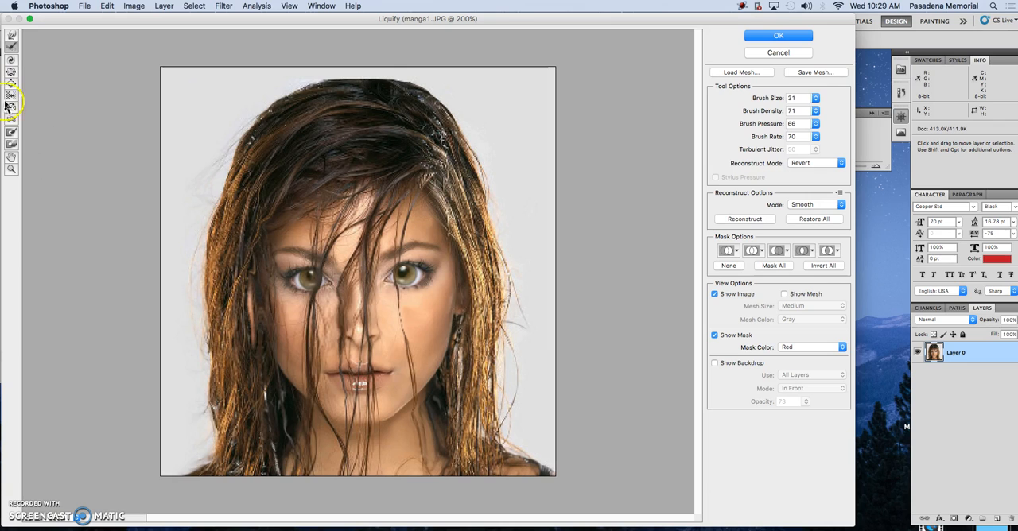
pyautogui.click(11, 75)
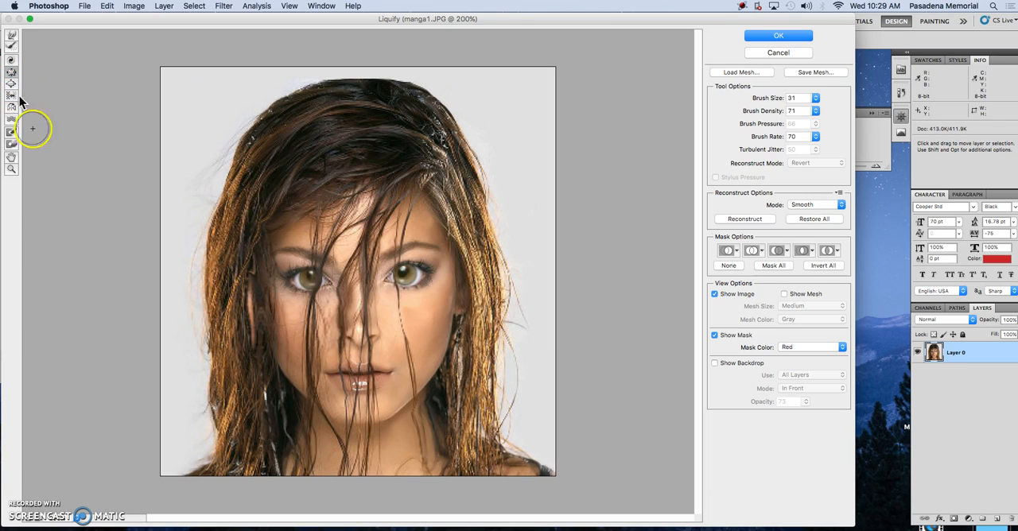
pyautogui.click(338, 377)
pyautogui.click(388, 376)
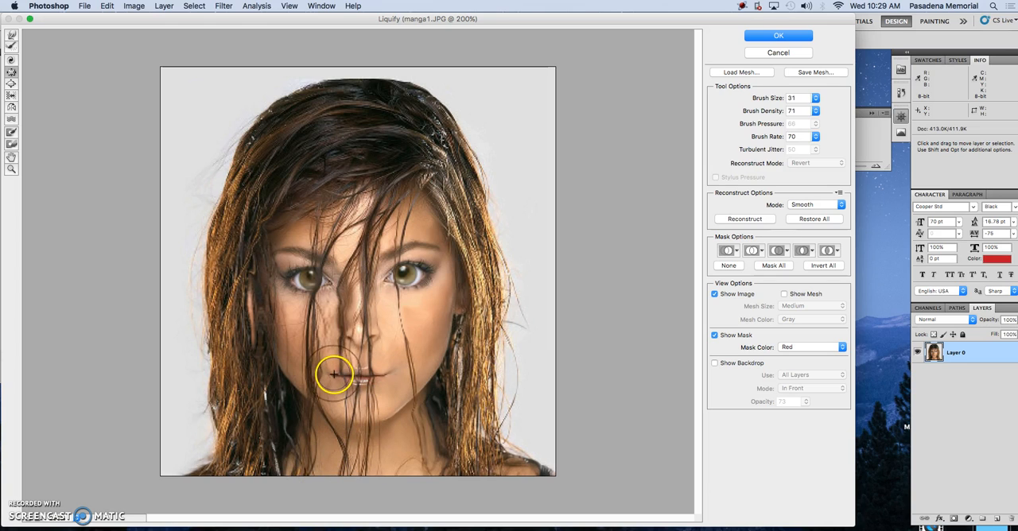
pyautogui.click(383, 376)
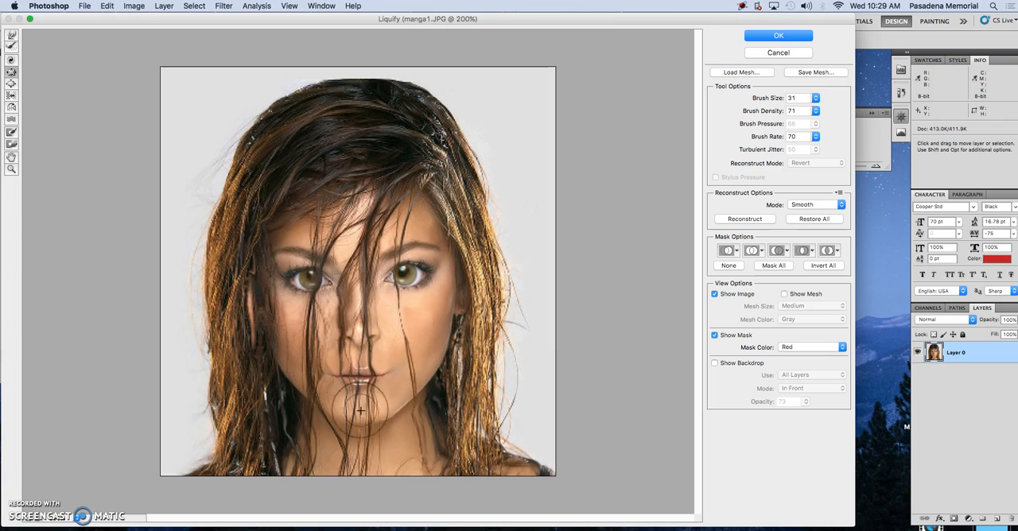
# Step: Discard the Liquify changes to manga1.JPG and open manga2.psd in the Liquify filter
pyautogui.click(779, 53)
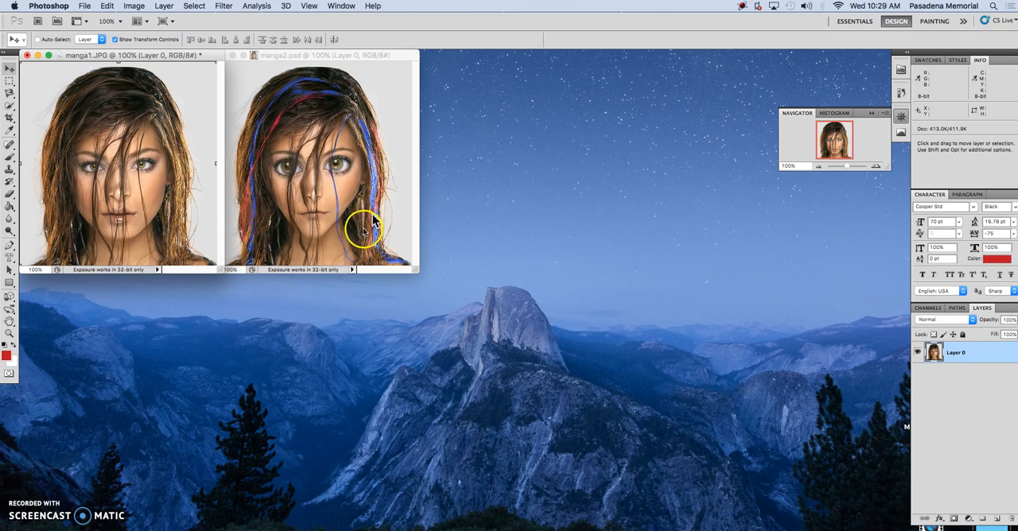
pyautogui.click(325, 207)
pyautogui.click(223, 6)
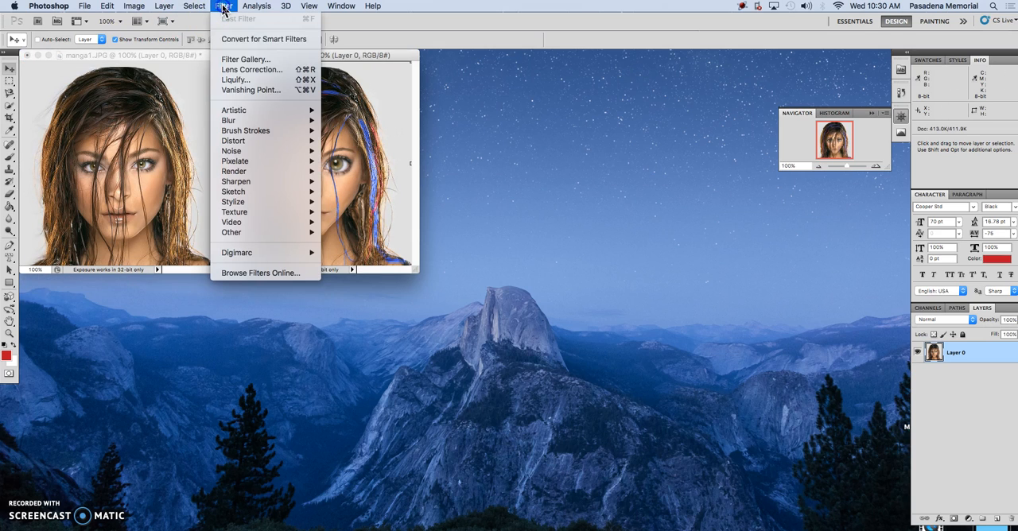
pyautogui.click(233, 80)
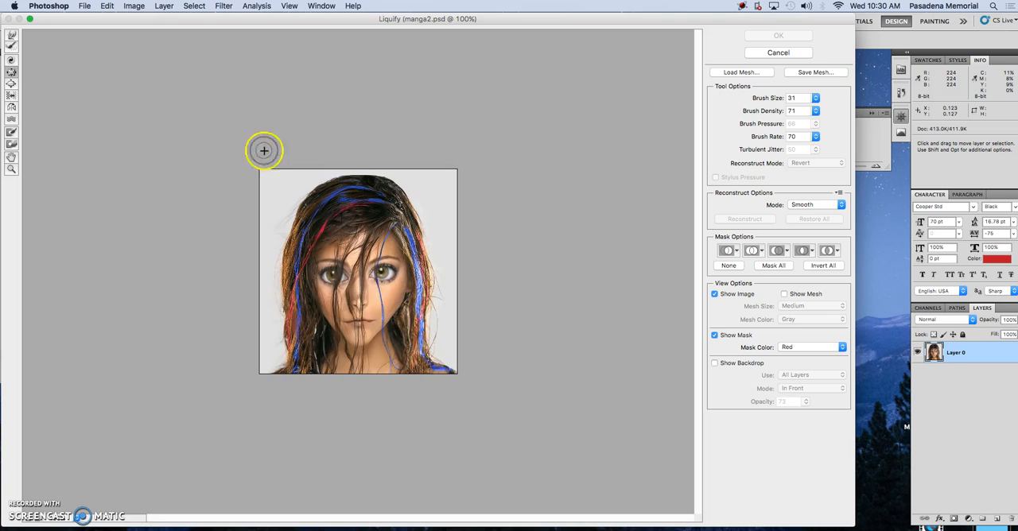
pyautogui.press('super+equal')
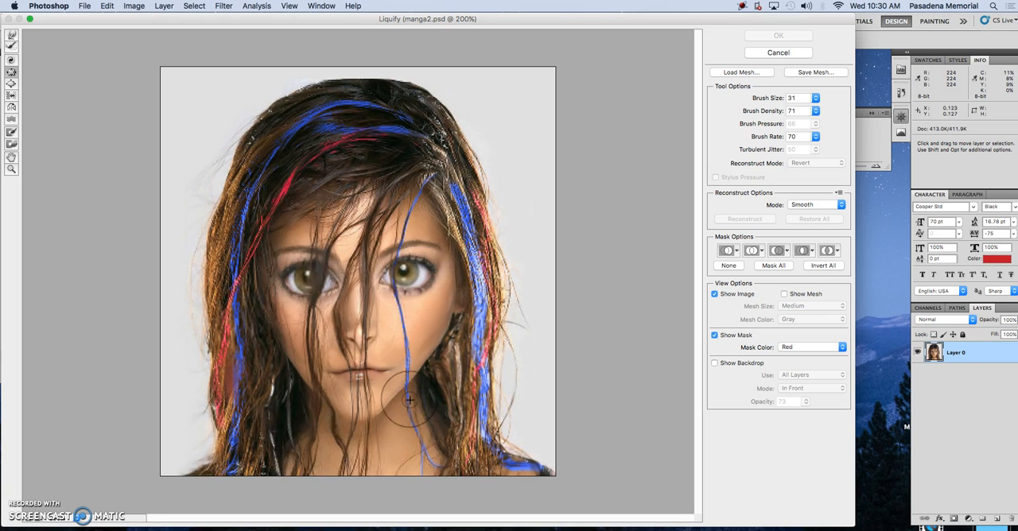
# Step: Try the Pucker tool on the lower edge of the neck in manga2.psd and leave the Liquify filter
pyautogui.moveTo(400, 408)
pyautogui.mouseDown()
pyautogui.moveTo(409, 456)
pyautogui.moveTo(454, 370)
pyautogui.moveTo(447, 419)
pyautogui.moveTo(447, 369)
pyautogui.moveTo(449, 419)
pyautogui.moveTo(456, 381)
pyautogui.mouseUp()
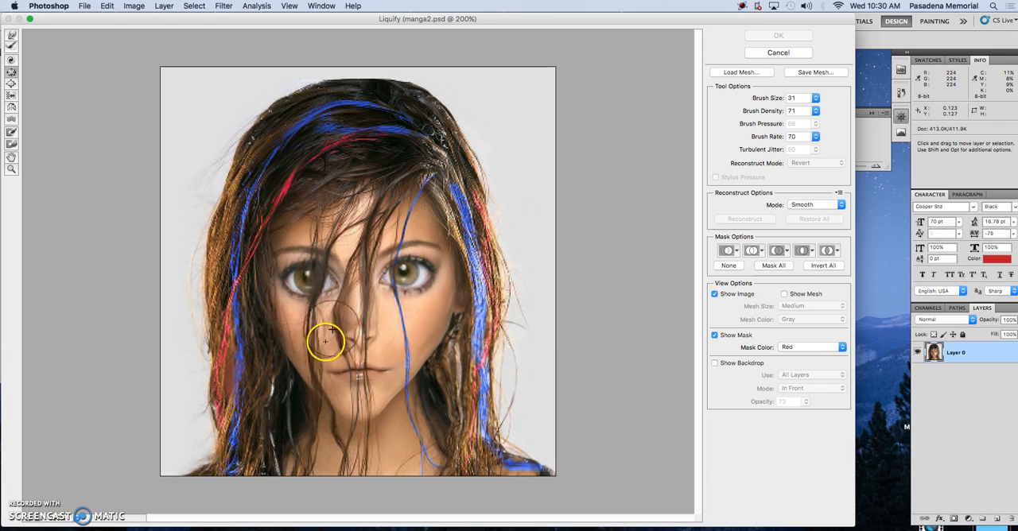
pyautogui.moveTo(317, 304); pyautogui.dragTo(310, 335)
pyautogui.moveTo(320, 449)
pyautogui.mouseDown()
pyautogui.moveTo(314, 365)
pyautogui.moveTo(300, 439)
pyautogui.moveTo(289, 441)
pyautogui.moveTo(287, 398)
pyautogui.moveTo(306, 400)
pyautogui.moveTo(297, 360)
pyautogui.moveTo(292, 474)
pyautogui.moveTo(278, 395)
pyautogui.moveTo(303, 443)
pyautogui.moveTo(334, 445)
pyautogui.mouseUp()
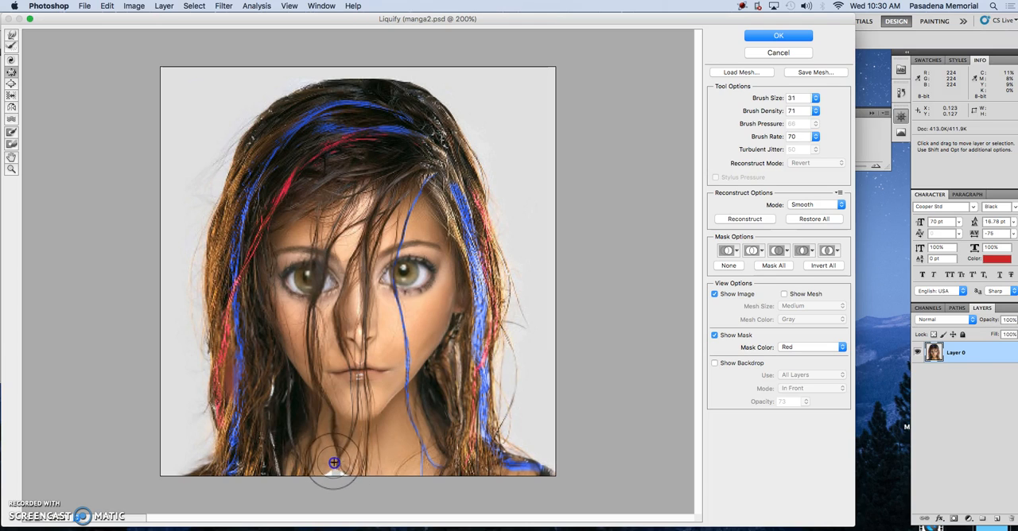
pyautogui.click(302, 469)
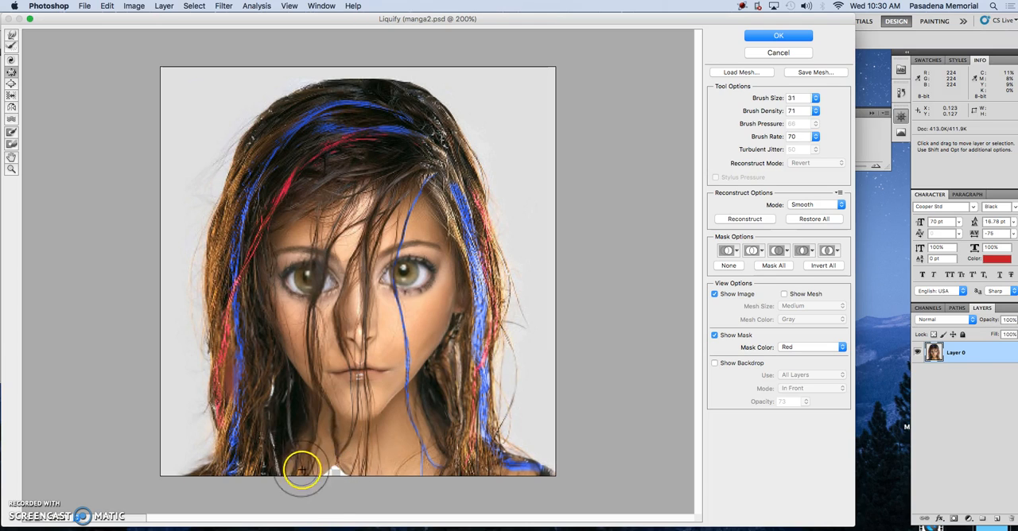
pyautogui.moveTo(331, 469)
pyautogui.mouseDown()
pyautogui.moveTo(332, 480)
pyautogui.moveTo(339, 471)
pyautogui.mouseUp()
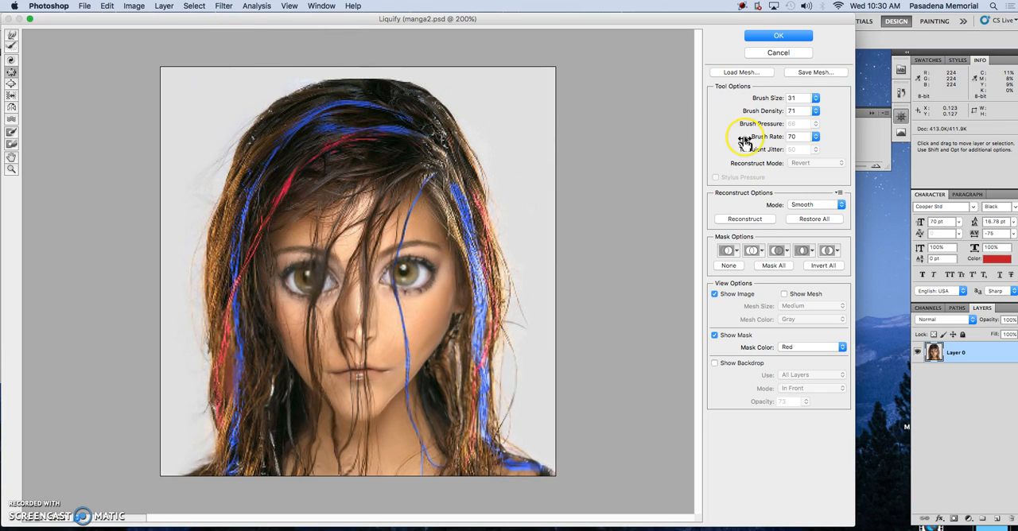
pyautogui.click(801, 35)
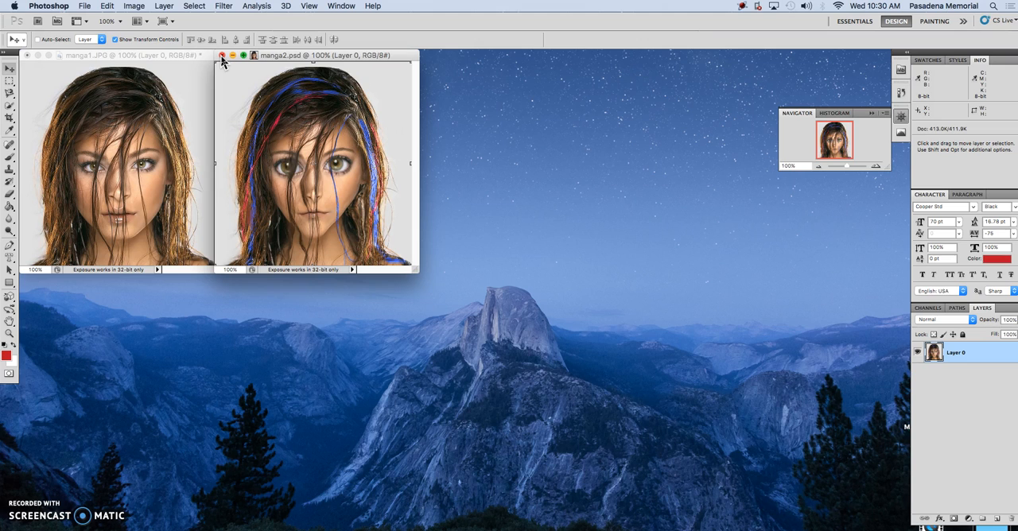
# Step: Close manga2.psd, close manga1.JPG without saving its changes, and switch to Adobe Bridge
pyautogui.click(221, 56)
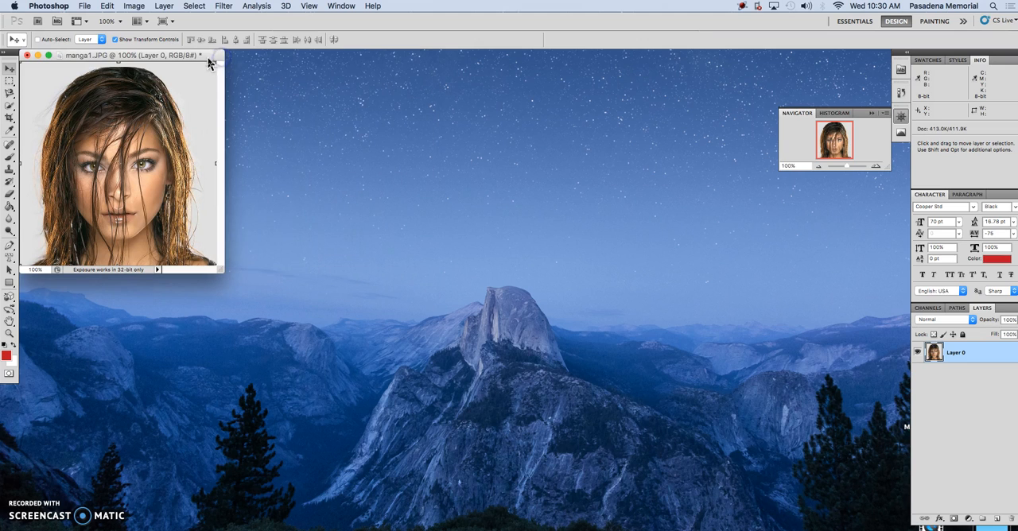
pyautogui.click(25, 56)
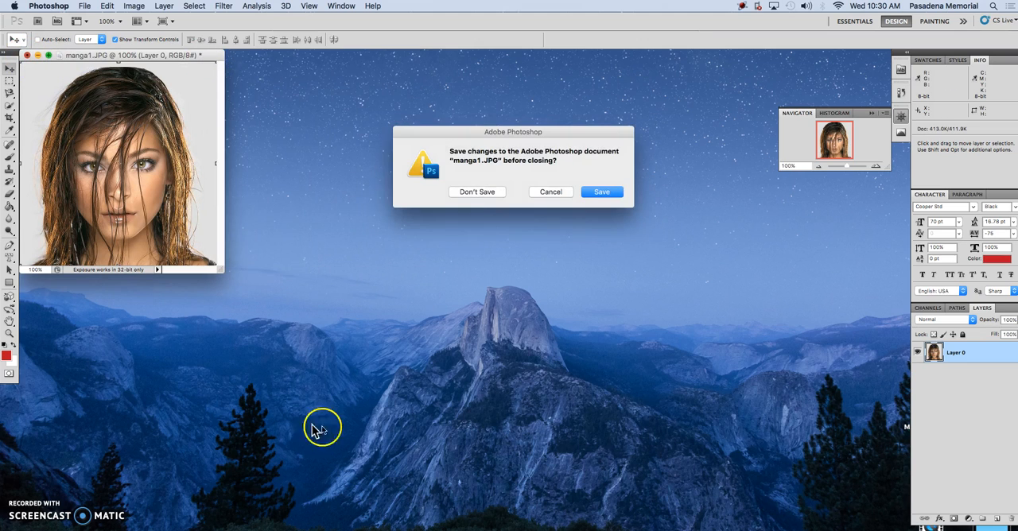
pyautogui.click(474, 192)
pyautogui.click(699, 529)
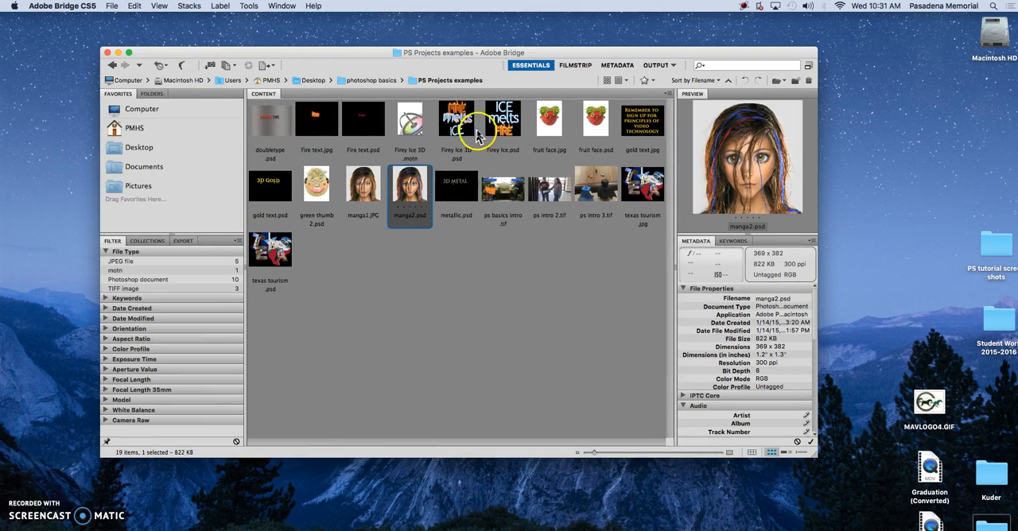
# Step: Open Fire text.psd, hide the Fire original layer, and display the lower Fire layer alone with its layer effects turned off
pyautogui.doubleClick(363, 129)
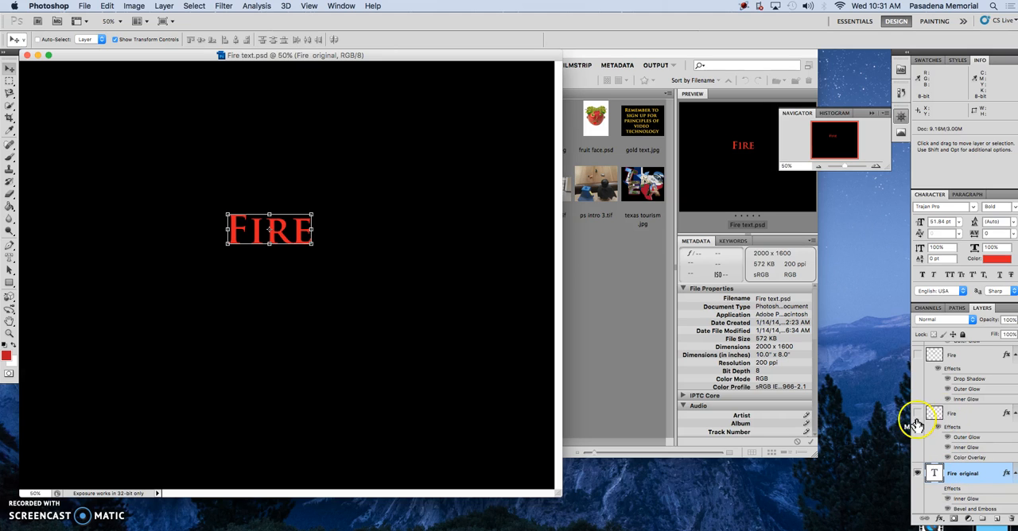
pyautogui.click(916, 474)
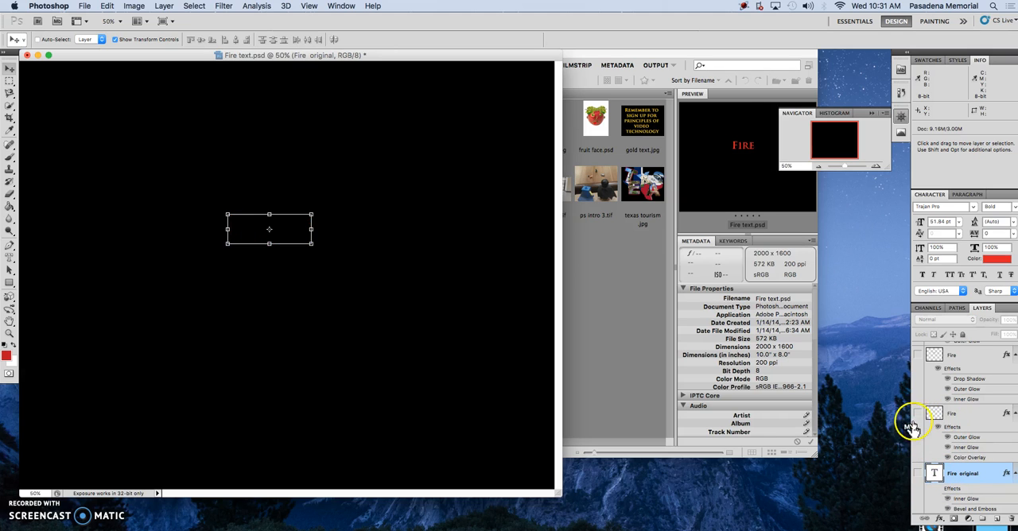
pyautogui.click(917, 414)
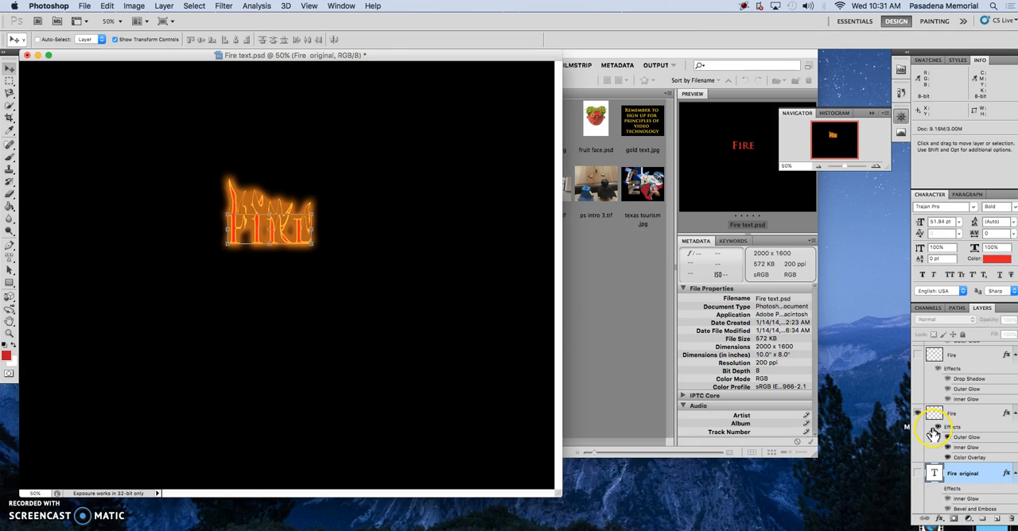
pyautogui.click(936, 428)
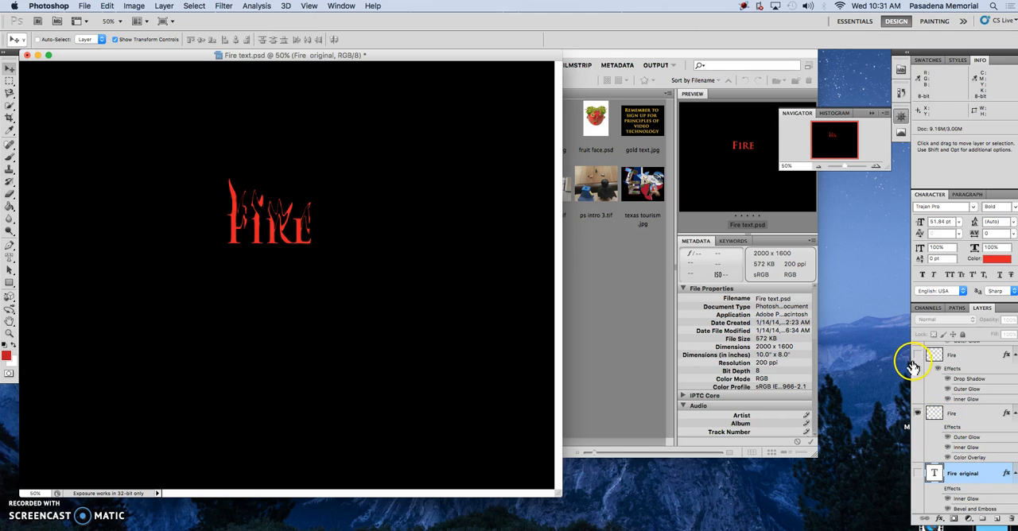
# Step: Replace the lower Fire layer with the upper Fire layer on the canvas and turn off the upper layer's effects
pyautogui.click(918, 412)
pyautogui.click(919, 356)
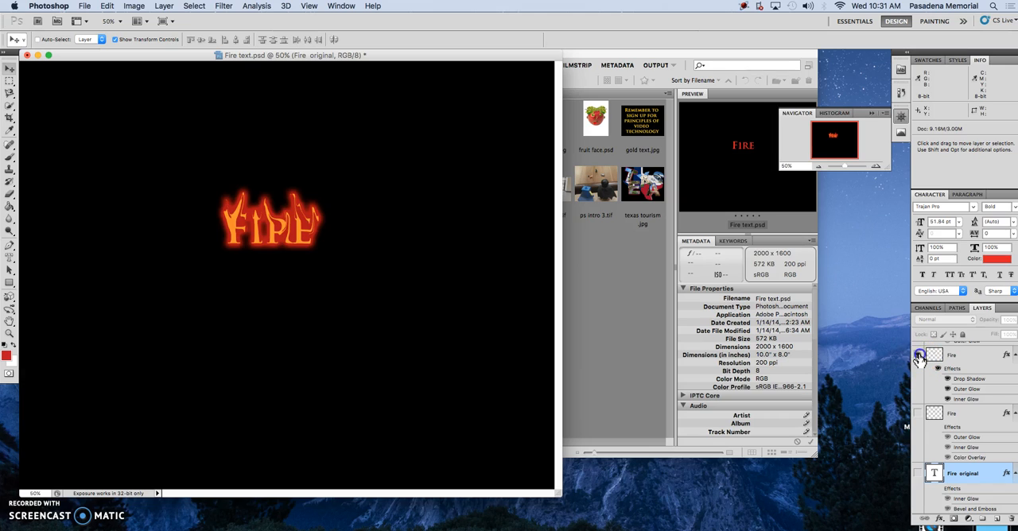
pyautogui.click(938, 370)
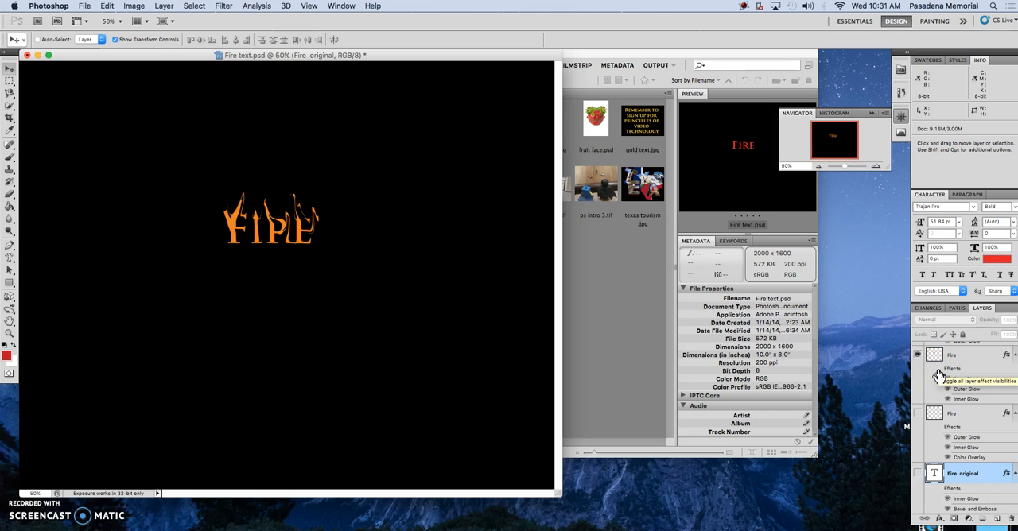
pyautogui.click(922, 366)
# Step: Display both Fire flame layers together and turn the layer effects of each back on
pyautogui.click(918, 413)
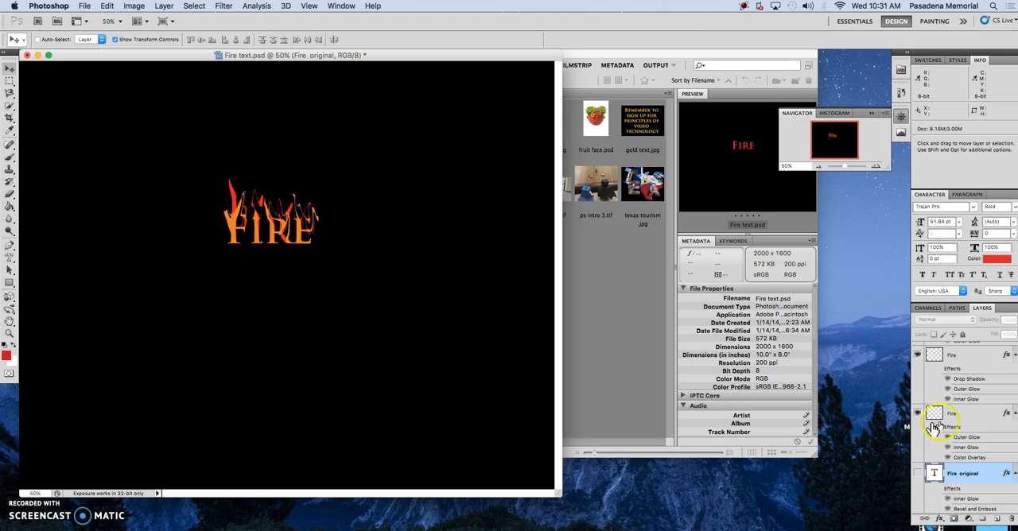
pyautogui.click(939, 370)
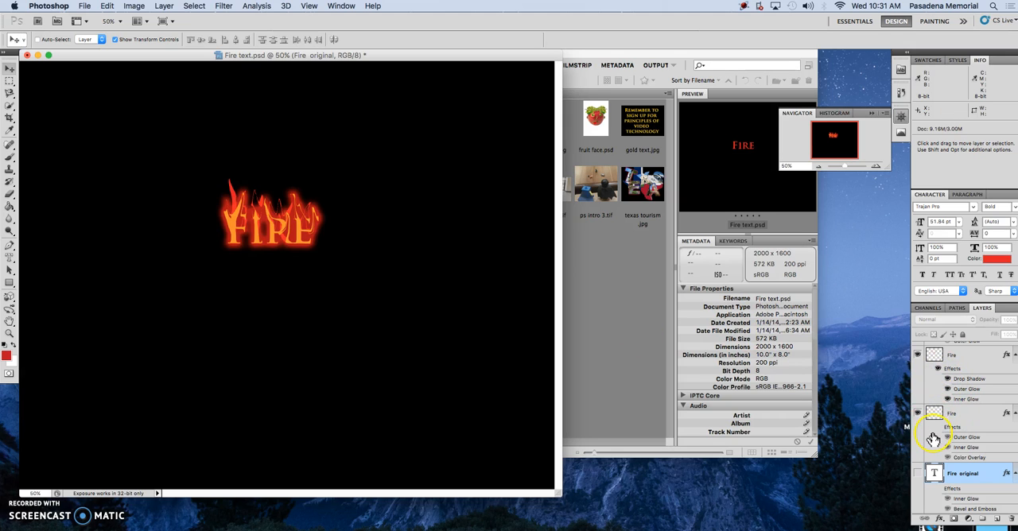
pyautogui.click(938, 428)
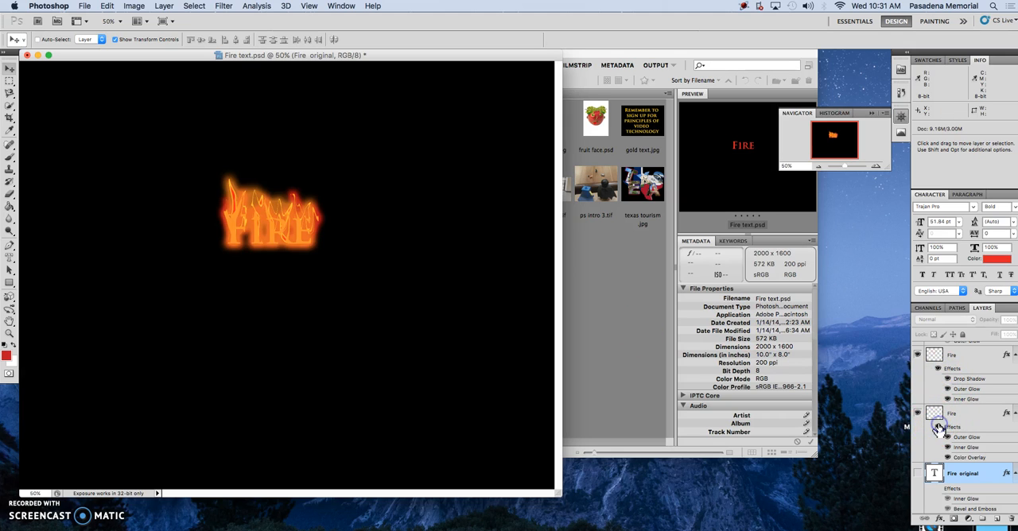
# Step: Show the Fire original and Fire copy 2 text layers, toggling Fire original and the upper Fire layer off and on for comparison
pyautogui.click(918, 474)
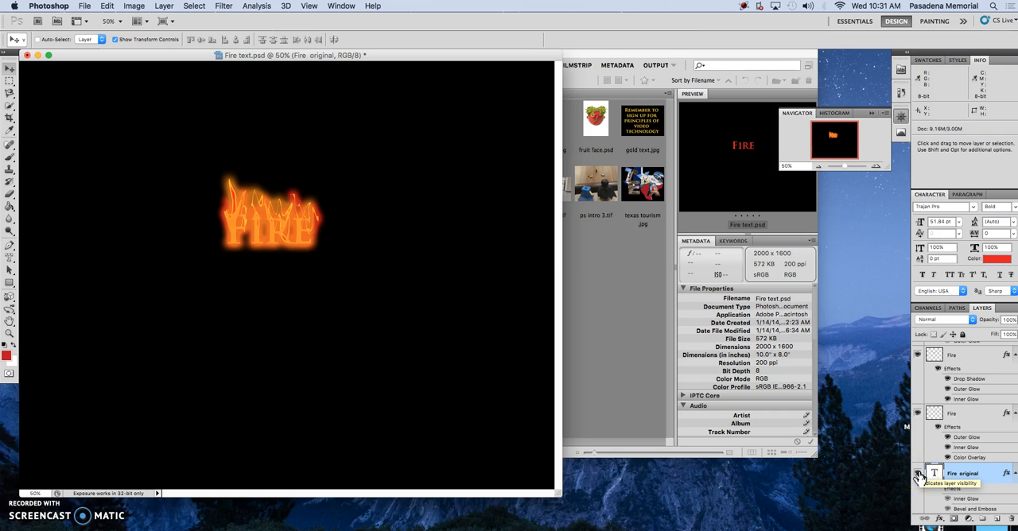
pyautogui.click(918, 475)
pyautogui.click(919, 475)
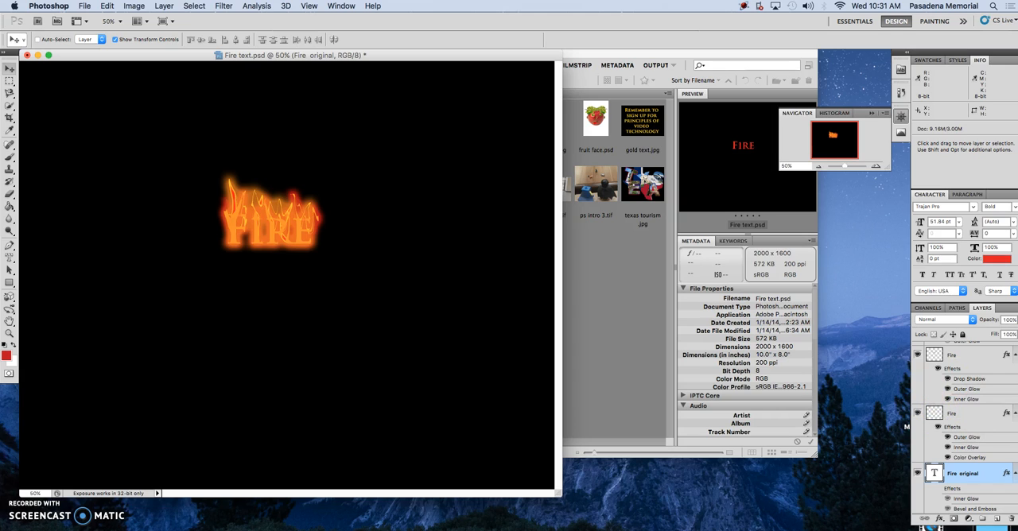
pyautogui.scroll(2, 964, 421)
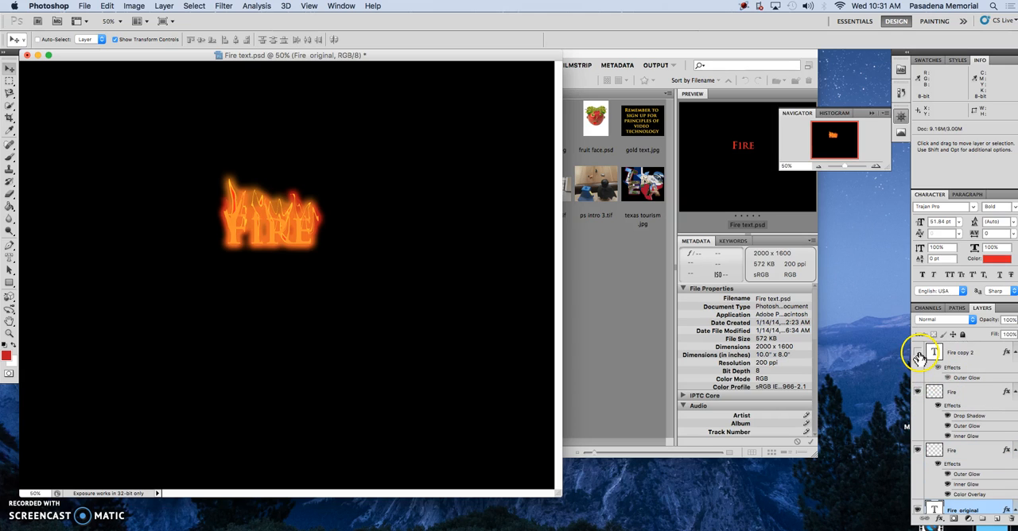
pyautogui.click(917, 353)
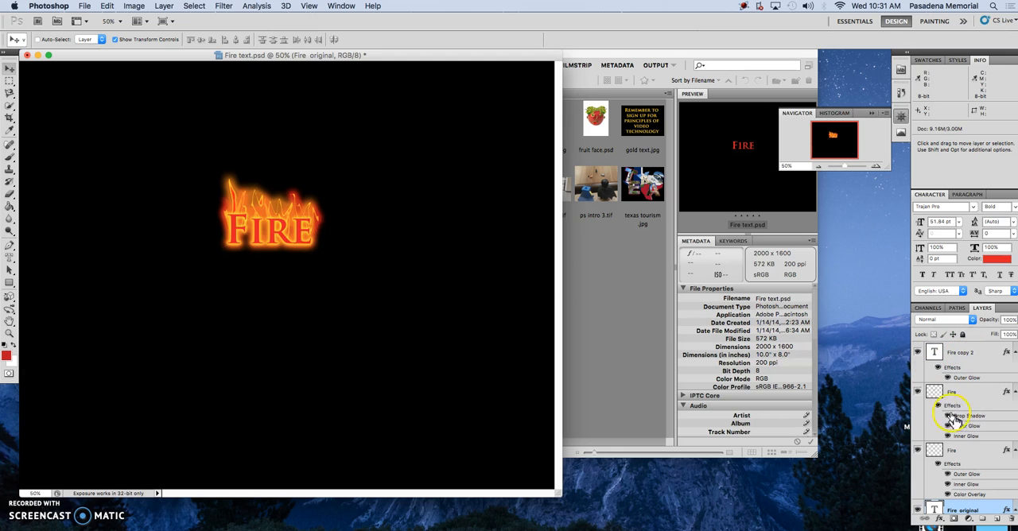
pyautogui.click(917, 392)
pyautogui.click(917, 391)
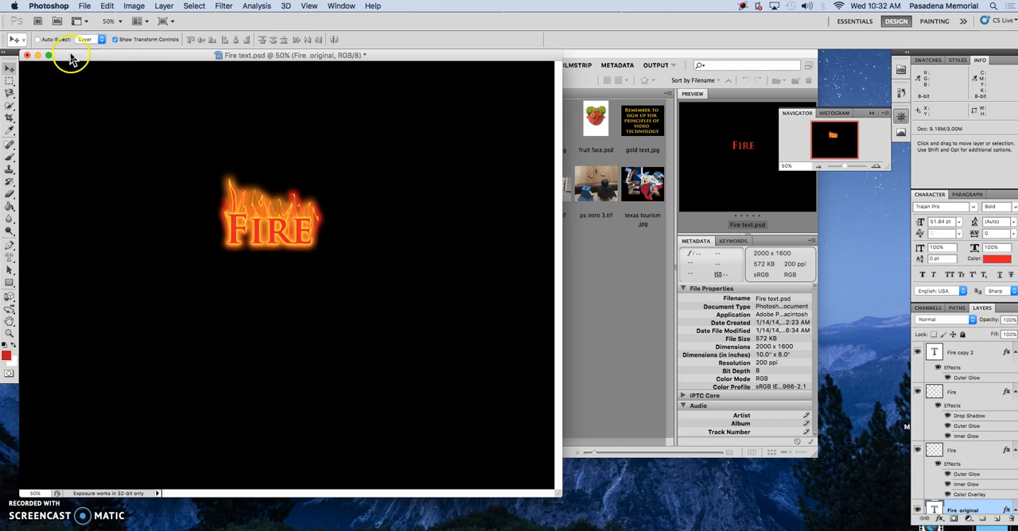
# Step: Close Fire text.psd without saving, open metallic.psd from Adobe Bridge, and enlarge its document window
pyautogui.click(27, 55)
pyautogui.click(459, 191)
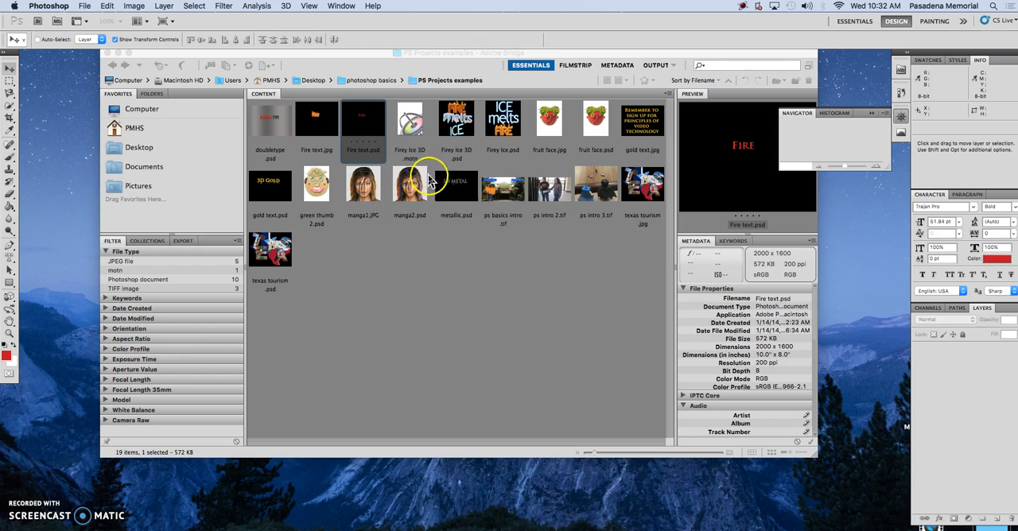
pyautogui.click(457, 194)
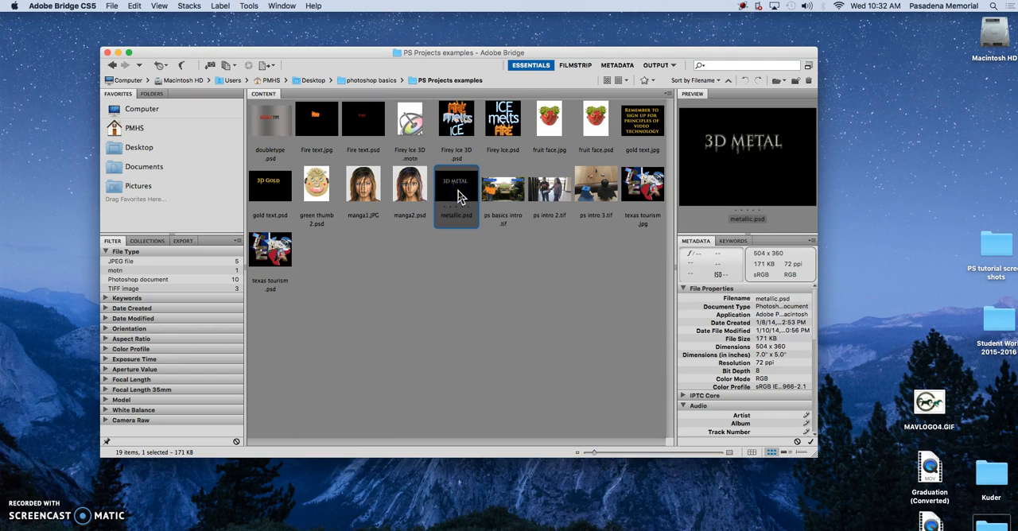
pyautogui.doubleClick(458, 197)
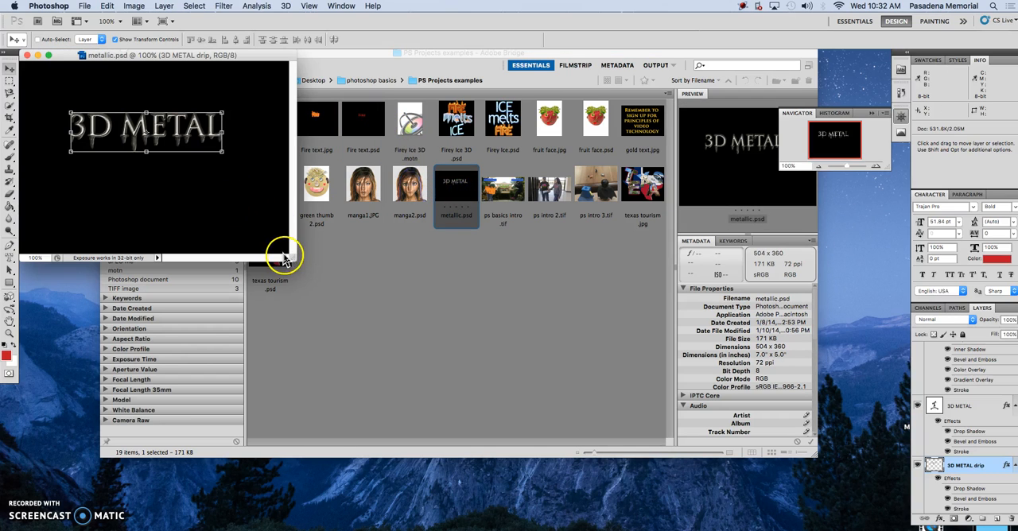
pyautogui.moveTo(294, 260); pyautogui.dragTo(574, 382)
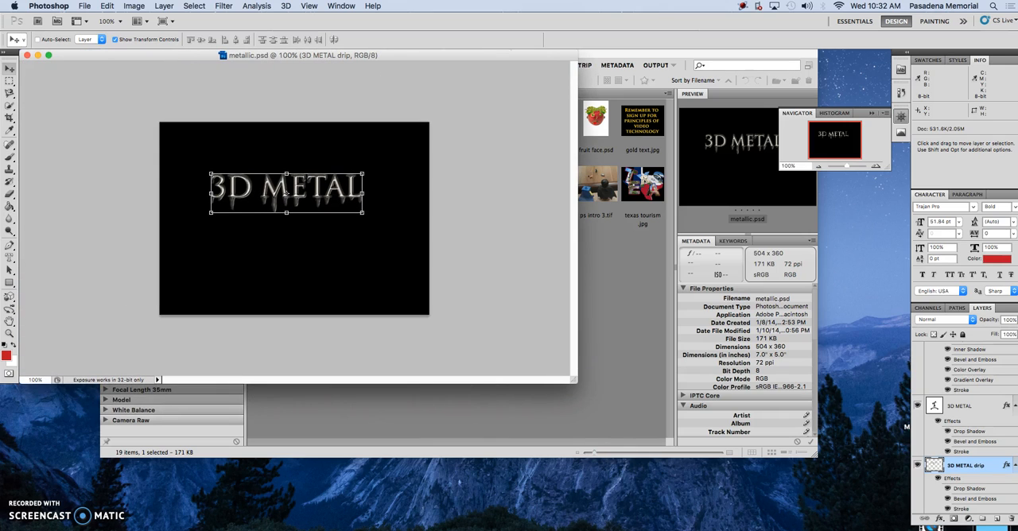
# Step: Hide all three 3D METAL layers in metallic.psd, and briefly display the 3D METAL drip layer on its own
pyautogui.scroll(-1, 962, 429)
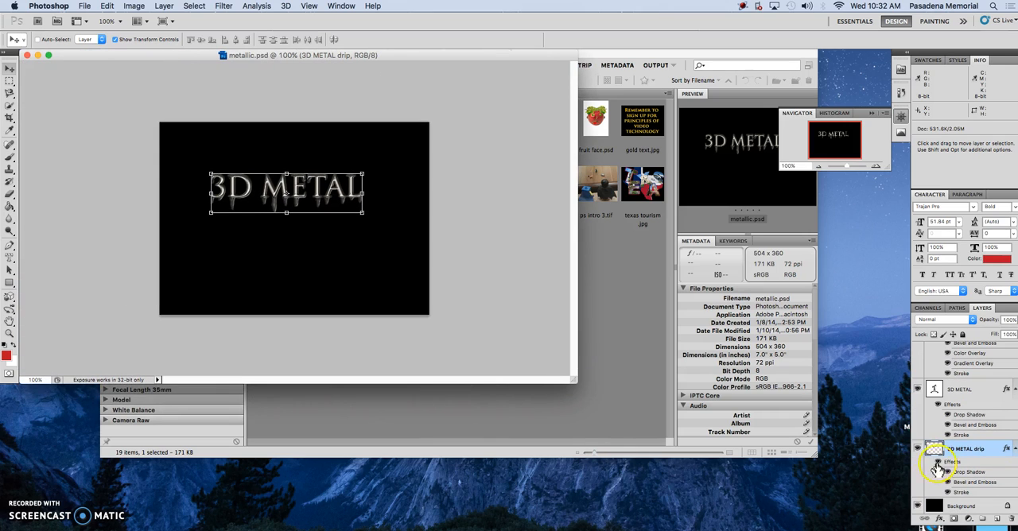
pyautogui.click(918, 450)
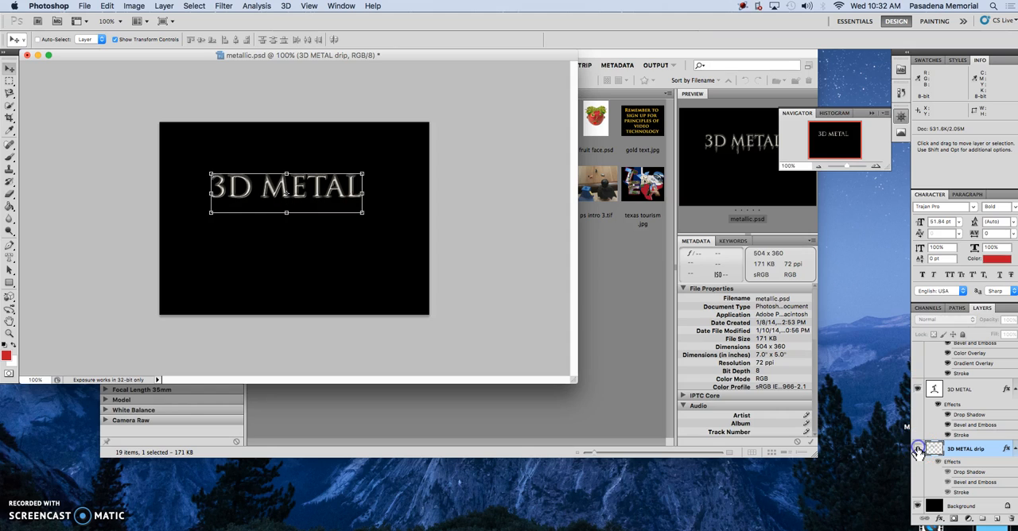
pyautogui.click(917, 389)
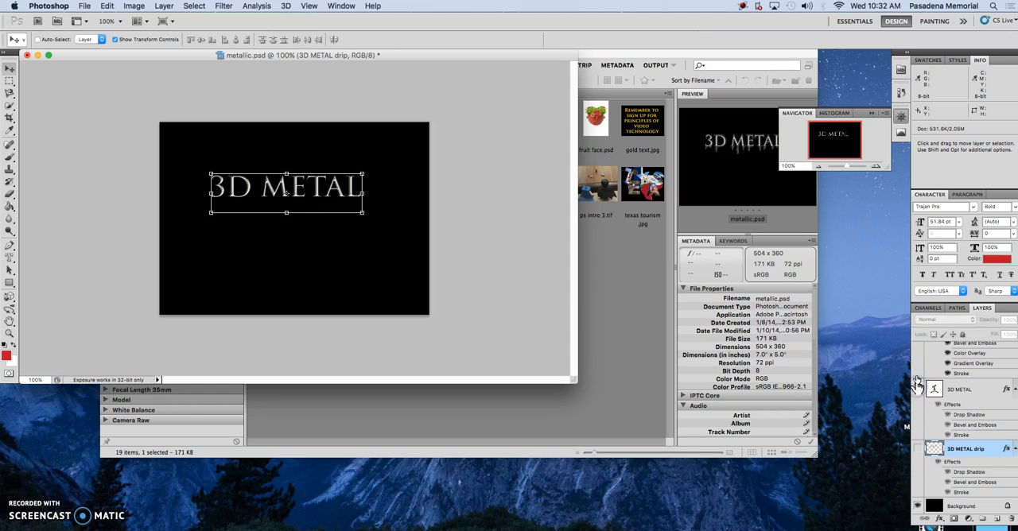
pyautogui.scroll(3, 962, 422)
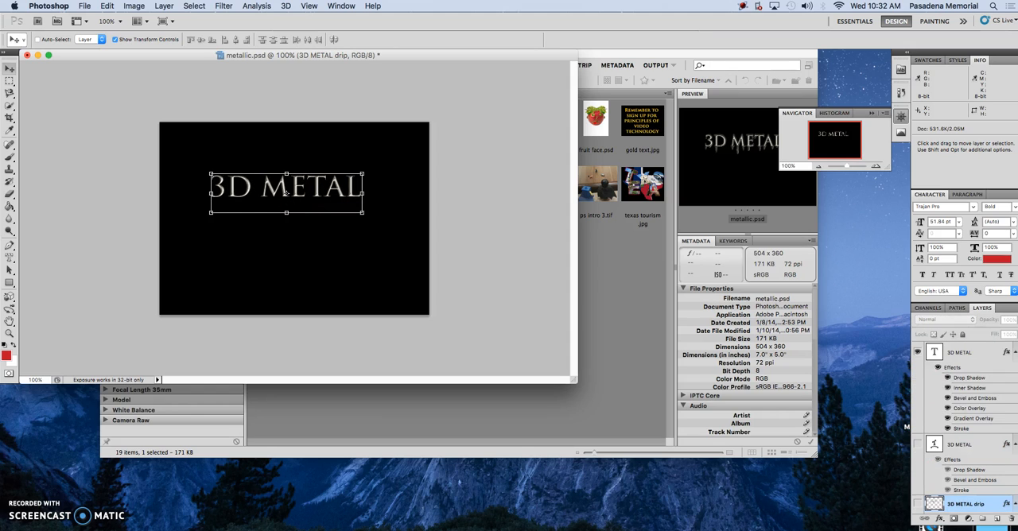
pyautogui.click(921, 357)
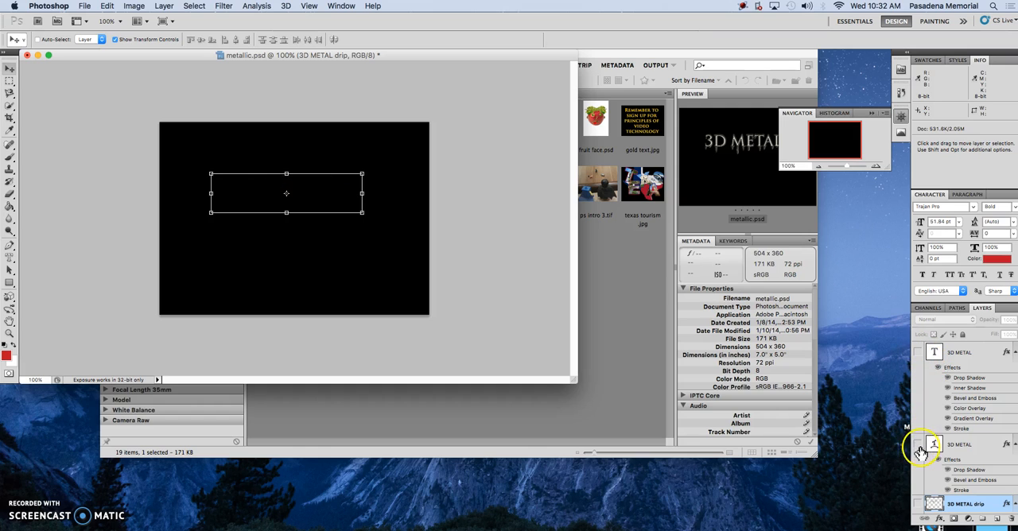
pyautogui.click(920, 504)
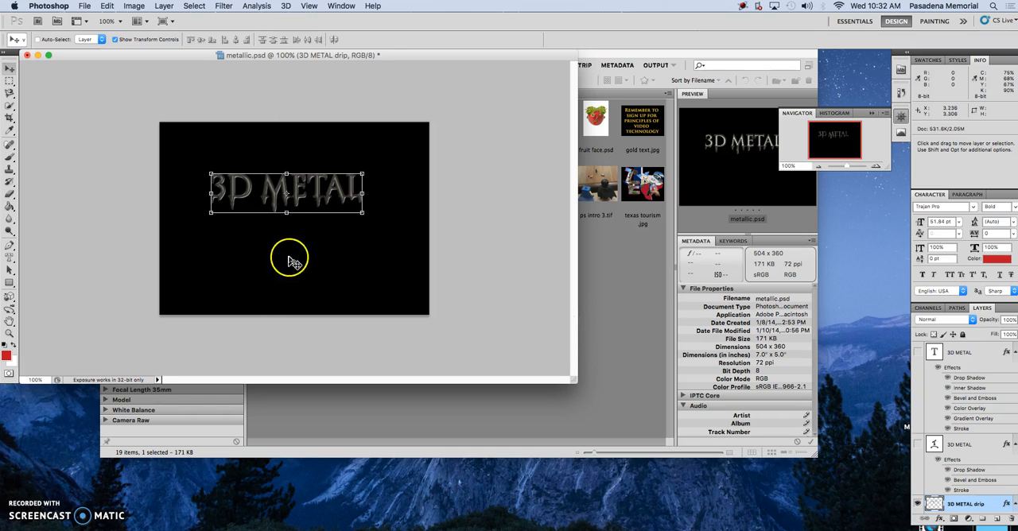
pyautogui.click(915, 503)
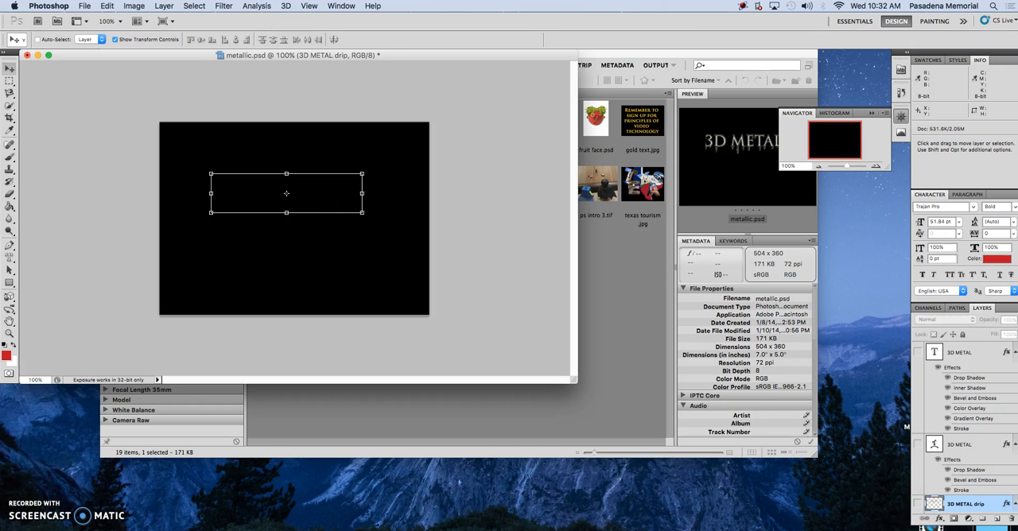